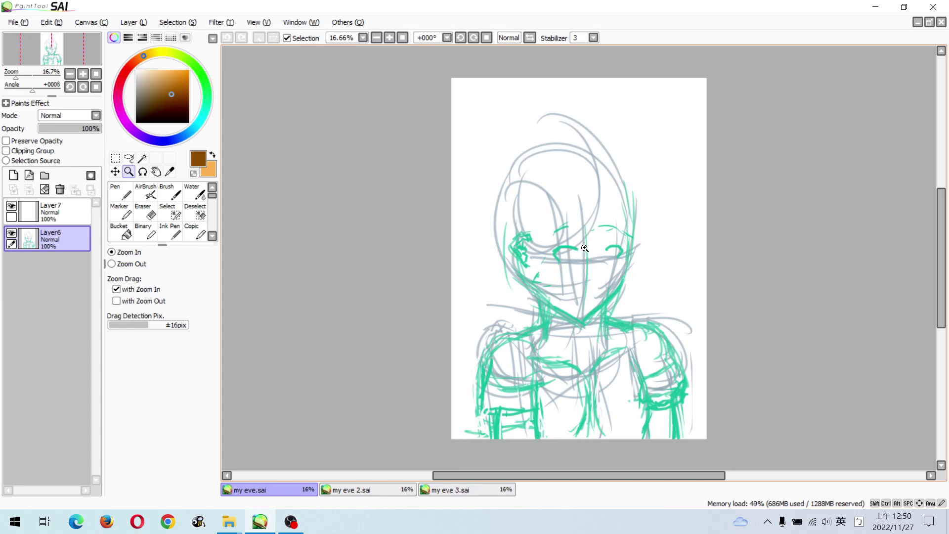
pyautogui.press('b')
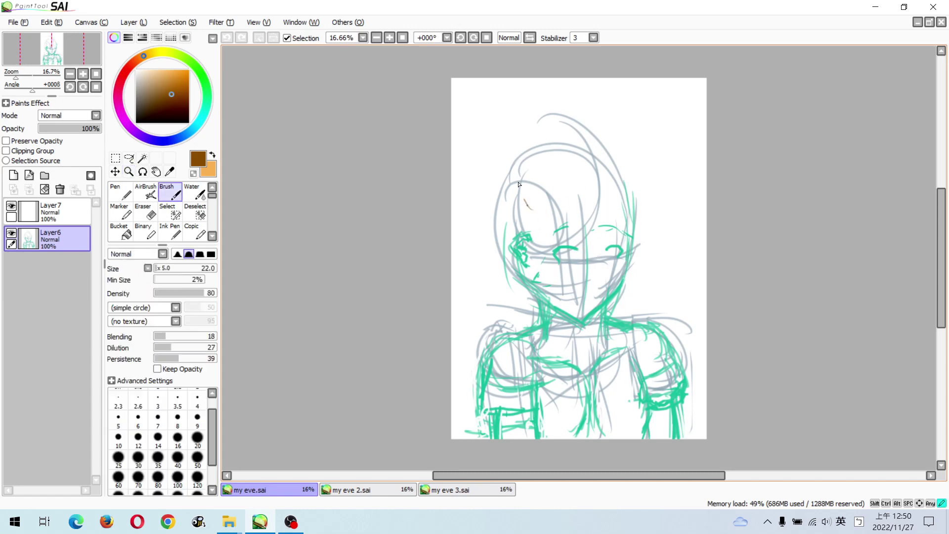
pyautogui.moveTo(638, 139); pyautogui.dragTo(529, 267)
pyautogui.hotkey('ctrl', 'z')
# With the Pen tool, draw a head circle, a chest circle and two close shoulder ovals in the blank area beside the sketch.
pyautogui.press('n')
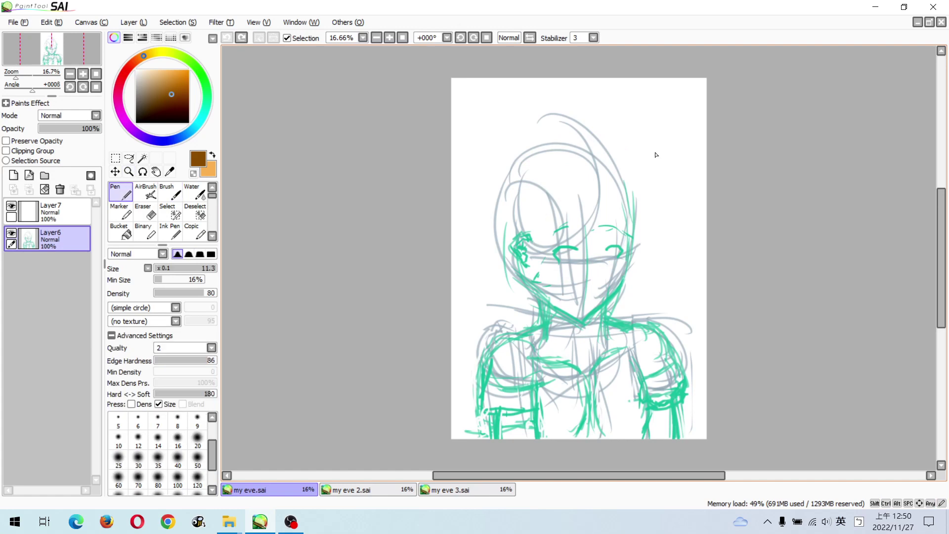
pyautogui.keyDown('ctrl'); pyautogui.click(657, 142); pyautogui.keyUp('ctrl')
pyautogui.moveTo(662, 146)
pyautogui.mouseDown()
pyautogui.moveTo(589, 198)
pyautogui.moveTo(605, 155)
pyautogui.moveTo(578, 199)
pyautogui.moveTo(590, 157)
pyautogui.mouseUp()
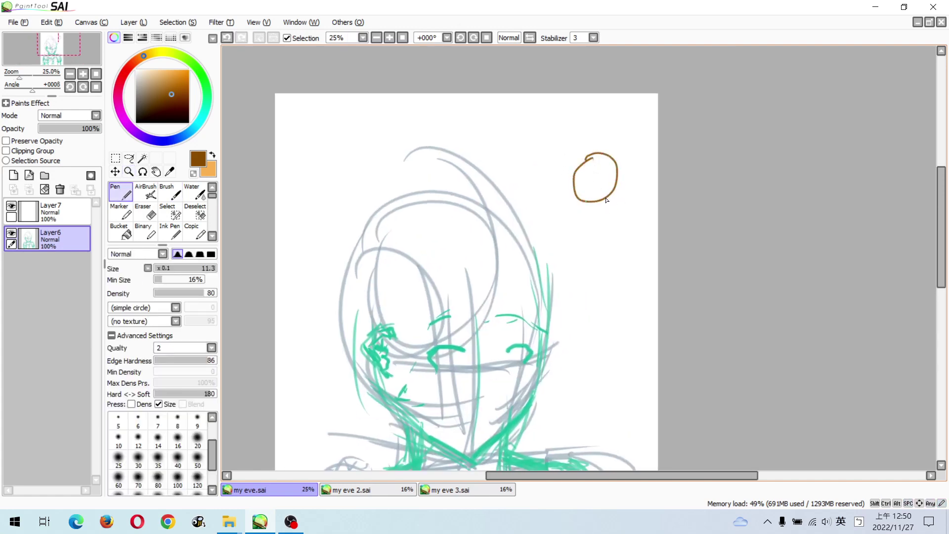
pyautogui.moveTo(583, 215)
pyautogui.mouseDown()
pyautogui.moveTo(612, 228)
pyautogui.moveTo(598, 219)
pyautogui.moveTo(613, 218)
pyautogui.moveTo(576, 218)
pyautogui.moveTo(600, 216)
pyautogui.moveTo(573, 228)
pyautogui.mouseUp()
pyautogui.hotkey('ctrl', 'z')
pyautogui.hotkey('ctrl', 'z')
pyautogui.hotkey('ctrl', 'z')
pyautogui.hotkey('ctrl', 'z')
pyautogui.moveTo(575, 215)
pyautogui.mouseDown()
pyautogui.moveTo(574, 238)
pyautogui.moveTo(563, 242)
pyautogui.moveTo(570, 245)
pyautogui.mouseUp()
pyautogui.hotkey('ctrl', 'z')
pyautogui.moveTo(622, 214)
pyautogui.mouseDown()
pyautogui.moveTo(621, 245)
pyautogui.moveTo(631, 229)
pyautogui.mouseUp()
pyautogui.hotkey('ctrl', 'z')
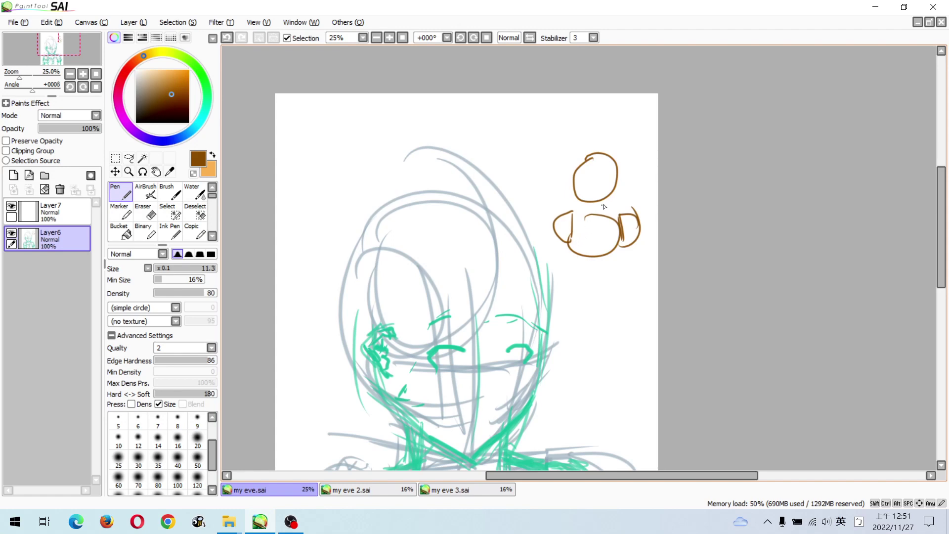
# Write the label "female" above the small circle figure beside the sketch.
pyautogui.moveTo(592, 187); pyautogui.dragTo(593, 254)
pyautogui.hotkey('ctrl', 'z')
pyautogui.moveTo(581, 119); pyautogui.dragTo(585, 159)
pyautogui.moveTo(576, 149)
pyautogui.mouseDown()
pyautogui.moveTo(618, 143)
pyautogui.moveTo(619, 127)
pyautogui.moveTo(636, 152)
pyautogui.moveTo(656, 132)
pyautogui.mouseUp()
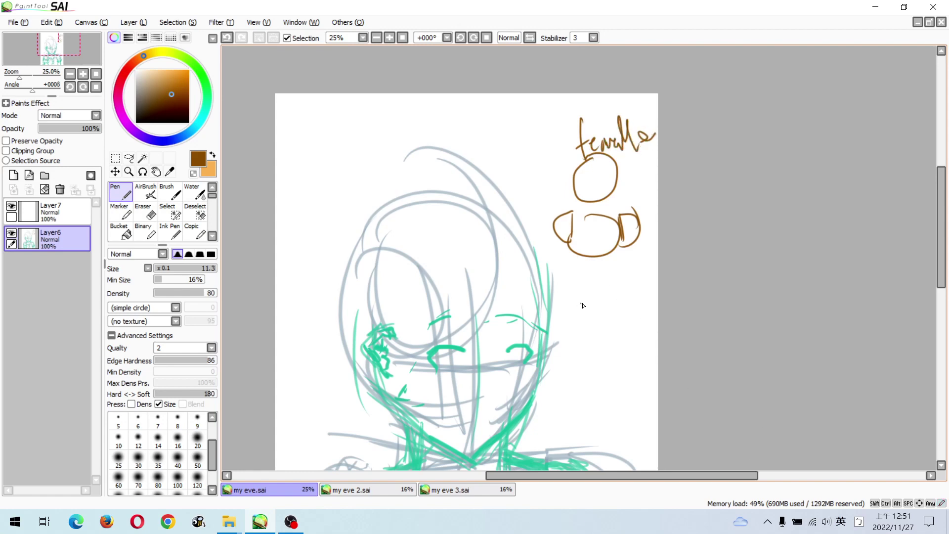
# Draw a second circle figure below the first, with a head, a chest and two wider-spaced shoulder ovals.
pyautogui.moveTo(589, 281)
pyautogui.mouseDown()
pyautogui.moveTo(586, 297)
pyautogui.moveTo(584, 288)
pyautogui.mouseUp()
pyautogui.hotkey('ctrl', 'z')
pyautogui.moveTo(587, 337)
pyautogui.mouseDown()
pyautogui.moveTo(589, 369)
pyautogui.moveTo(563, 341)
pyautogui.mouseUp()
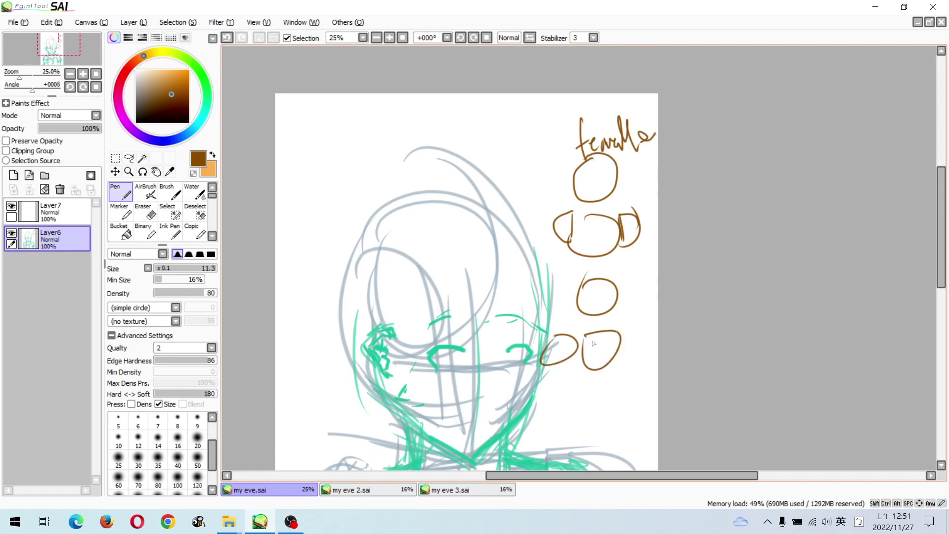
pyautogui.moveTo(624, 335); pyautogui.dragTo(621, 351)
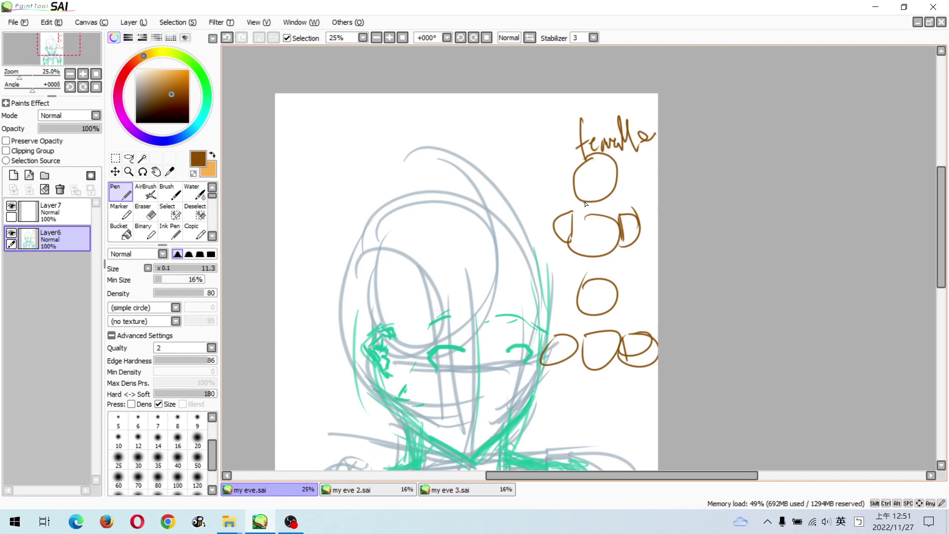
# Add a narrow neck joining the head and chest circles of the female figure.
pyautogui.moveTo(586, 198)
pyautogui.mouseDown()
pyautogui.moveTo(583, 219)
pyautogui.moveTo(607, 221)
pyautogui.mouseUp()
pyautogui.moveTo(602, 200); pyautogui.dragTo(615, 225)
pyautogui.moveTo(612, 219)
pyautogui.mouseDown()
pyautogui.moveTo(616, 232)
pyautogui.moveTo(607, 227)
pyautogui.mouseUp()
# Label the lower figure "male", draw its wider neck and write "80%" beside its head.
pyautogui.moveTo(547, 276); pyautogui.dragTo(591, 265)
pyautogui.moveTo(583, 308)
pyautogui.mouseDown()
pyautogui.moveTo(584, 346)
pyautogui.moveTo(612, 341)
pyautogui.mouseUp()
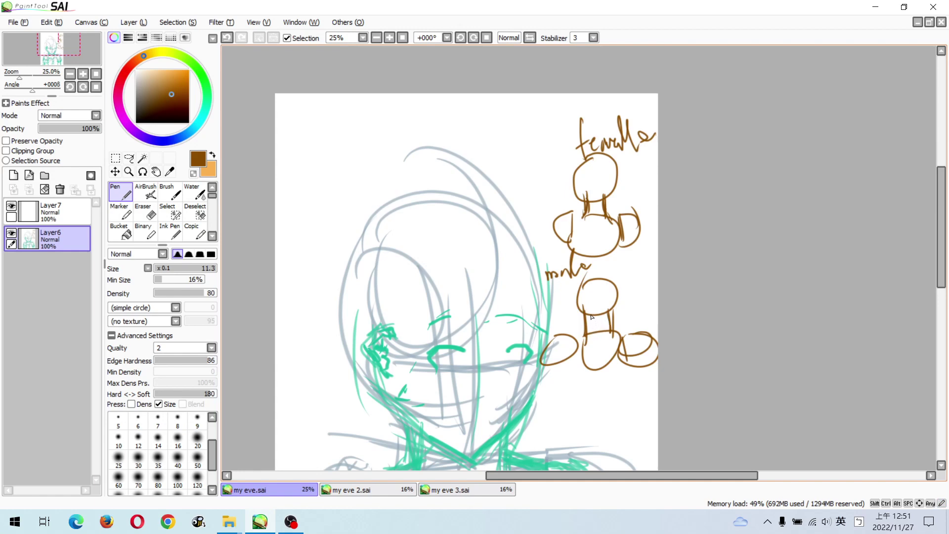
pyautogui.moveTo(629, 268)
pyautogui.mouseDown()
pyautogui.moveTo(622, 292)
pyautogui.moveTo(622, 268)
pyautogui.moveTo(647, 281)
pyautogui.mouseUp()
# Try outlining the chest and both shoulders with ovals over the torso of the main sketch.
pyautogui.moveTo(613, 361)
pyautogui.mouseDown()
pyautogui.moveTo(638, 207)
pyautogui.moveTo(618, 247)
pyautogui.mouseUp()
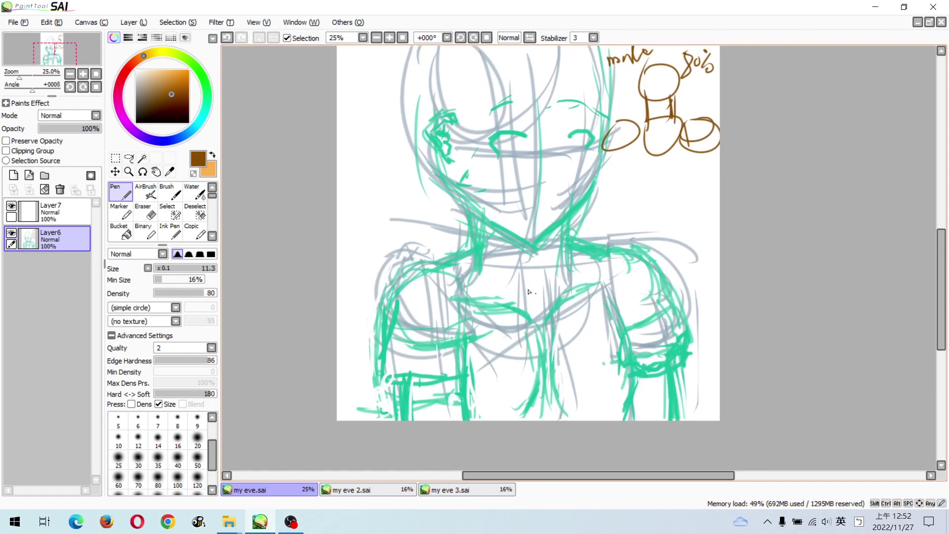
pyautogui.hotkey('ctrl', 'z')
pyautogui.moveTo(497, 264); pyautogui.dragTo(584, 297)
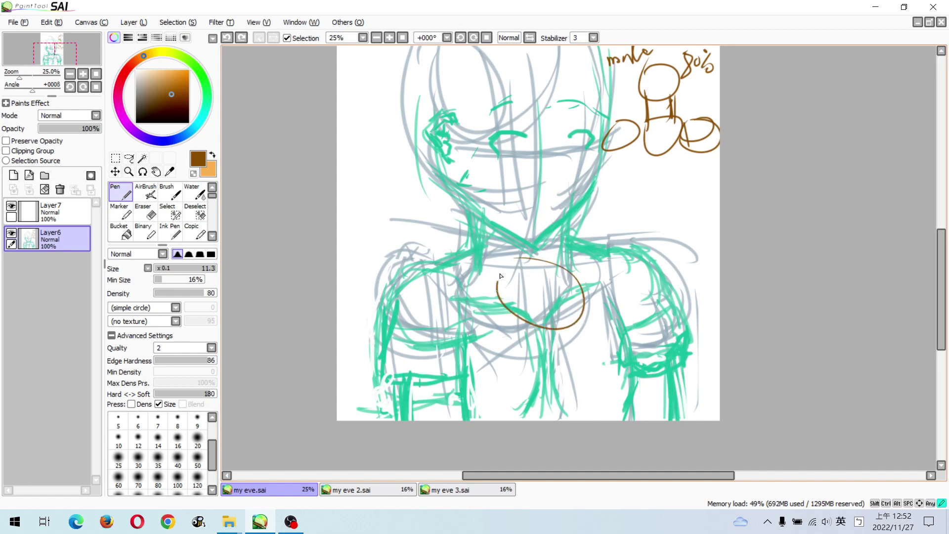
pyautogui.hotkey('ctrl', 'z')
pyautogui.moveTo(491, 271)
pyautogui.mouseDown()
pyautogui.moveTo(473, 319)
pyautogui.moveTo(453, 283)
pyautogui.mouseUp()
pyautogui.moveTo(601, 277); pyautogui.dragTo(613, 359)
pyautogui.moveTo(629, 264)
pyautogui.mouseDown()
pyautogui.moveTo(648, 295)
pyautogui.moveTo(605, 361)
pyautogui.mouseUp()
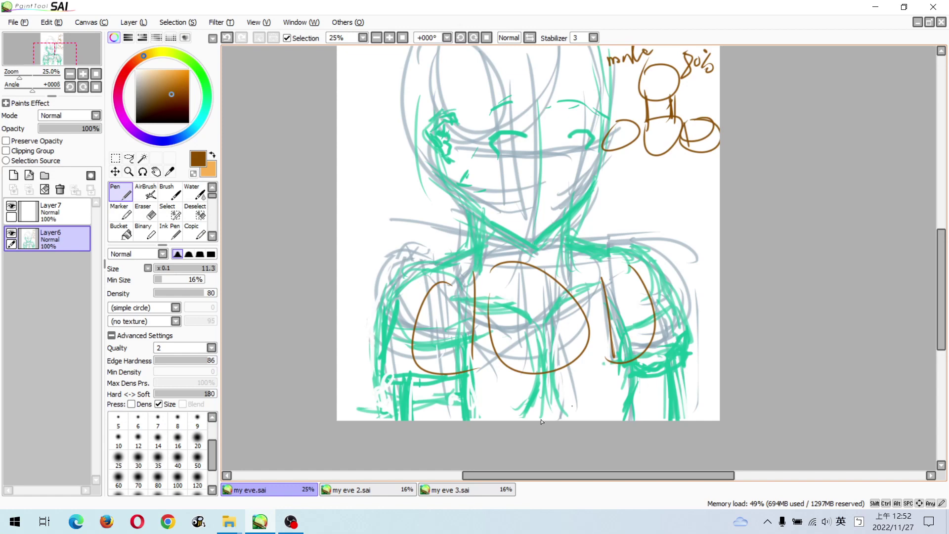
pyautogui.hotkey('ctrl', 'z')
pyautogui.hotkey('ctrl', 'z')
# Switch to the my eve 2.sai document and select its blue background layer, Layer9.
pyautogui.click(383, 488)
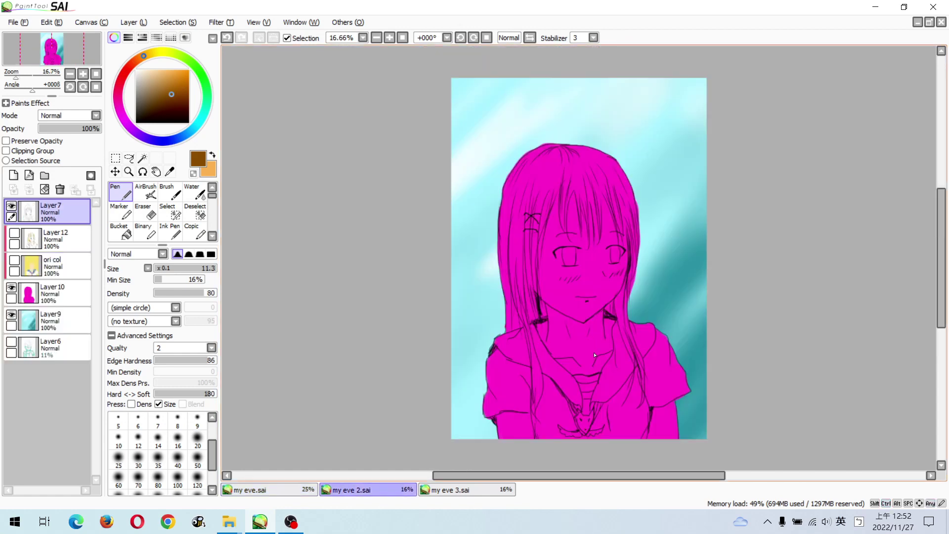
pyautogui.hotkey('ctrl', 'space')
pyautogui.click(672, 287)
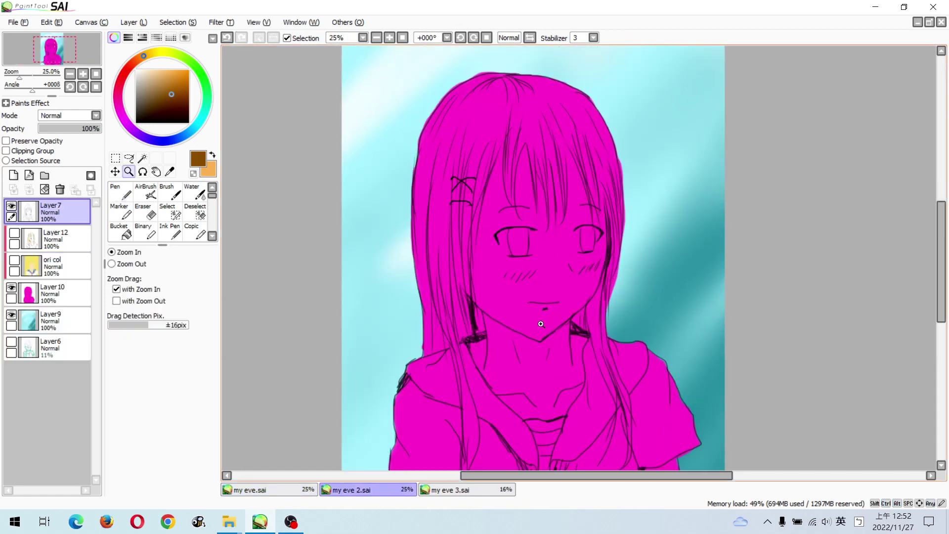
pyautogui.click(88, 321)
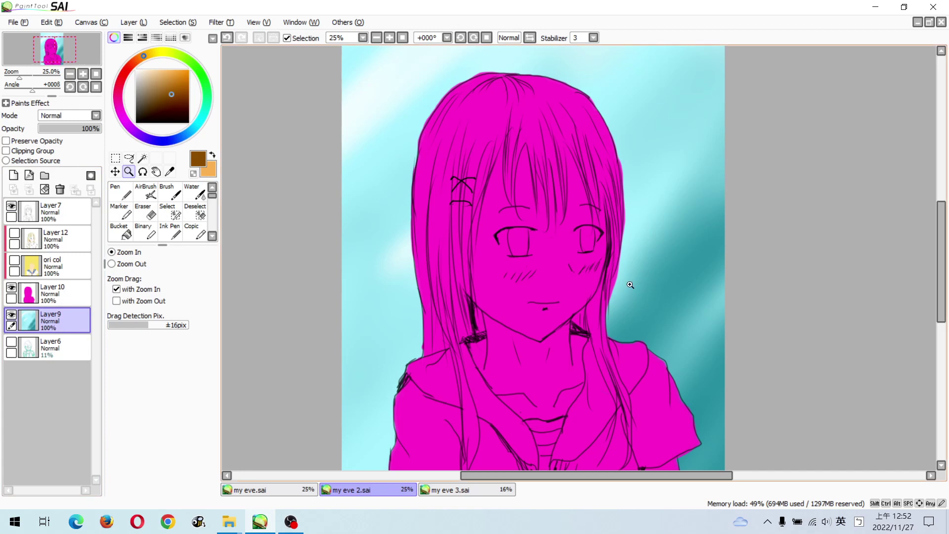
pyautogui.keyDown('ctrl'); pyautogui.keyDown('alt'); pyautogui.click(658, 306); pyautogui.keyUp('alt'); pyautogui.keyUp('ctrl')
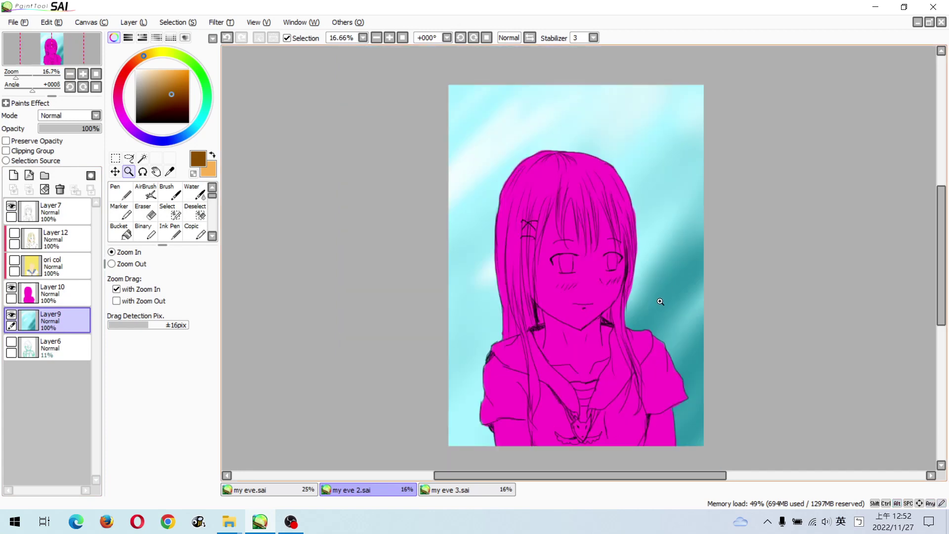
# Try an AirBrush stroke on the background around the character's head.
pyautogui.moveTo(561, 113)
pyautogui.mouseDown()
pyautogui.moveTo(536, 141)
pyautogui.moveTo(584, 85)
pyautogui.moveTo(487, 206)
pyautogui.moveTo(466, 218)
pyautogui.mouseUp()
pyautogui.hotkey('ctrl', 'z')
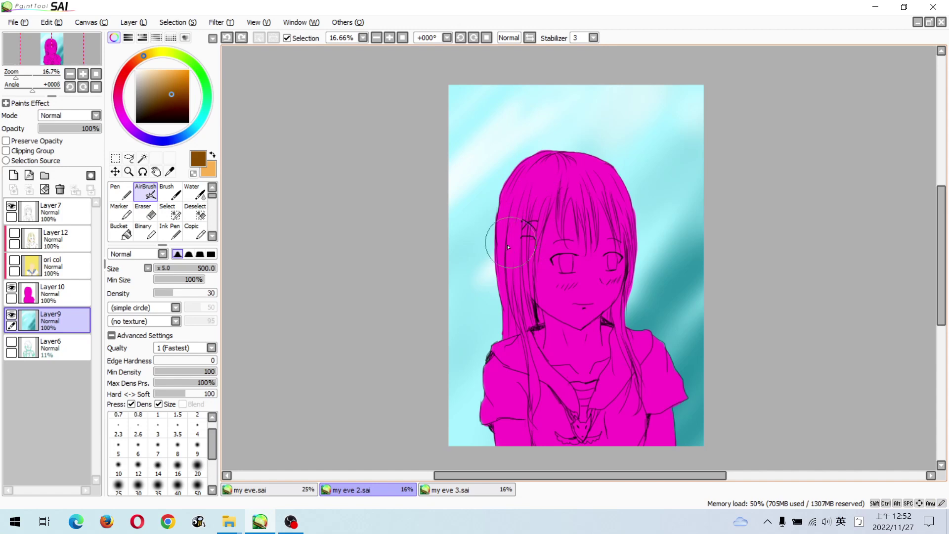
pyautogui.press('g')
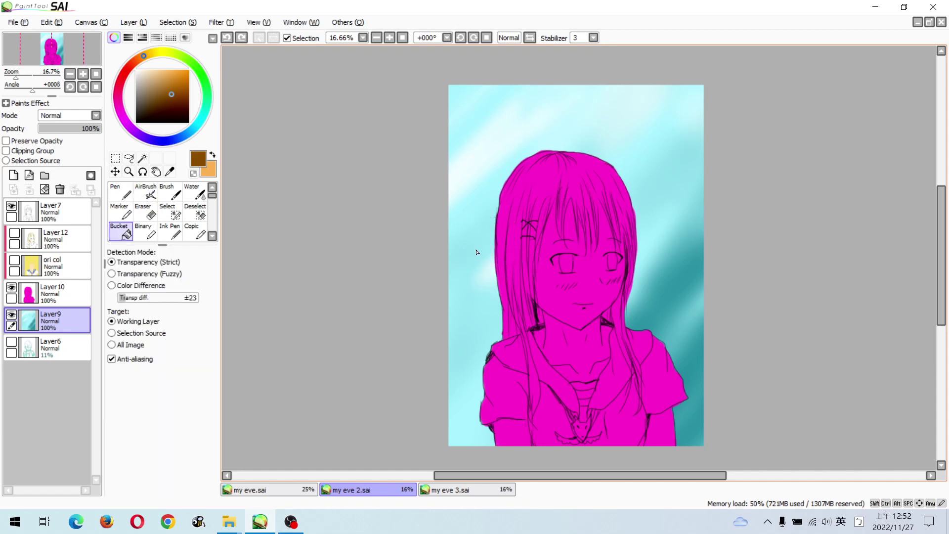
pyautogui.press('v')
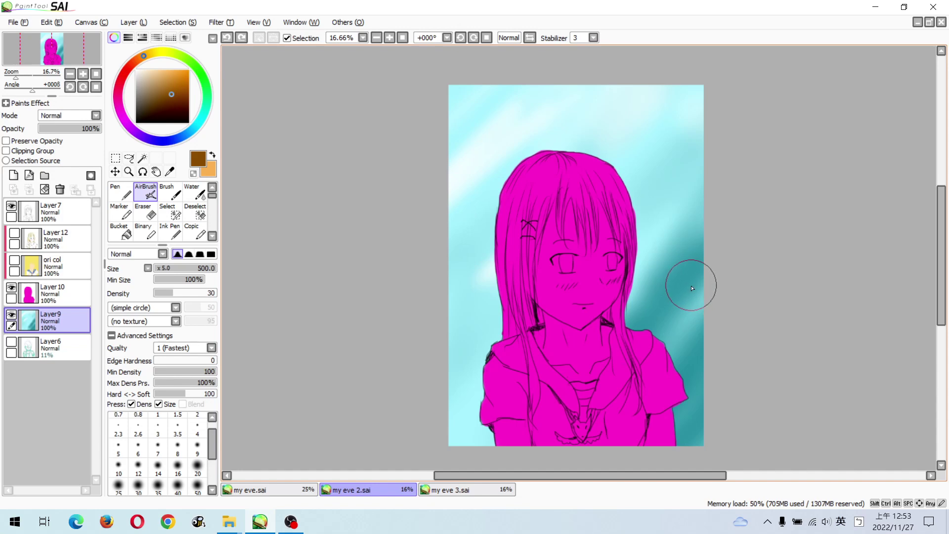
# Select the magenta silhouette layer, Layer10, and toggle its visibility off and on to inspect it.
pyautogui.hotkey('ctrl', 'space')
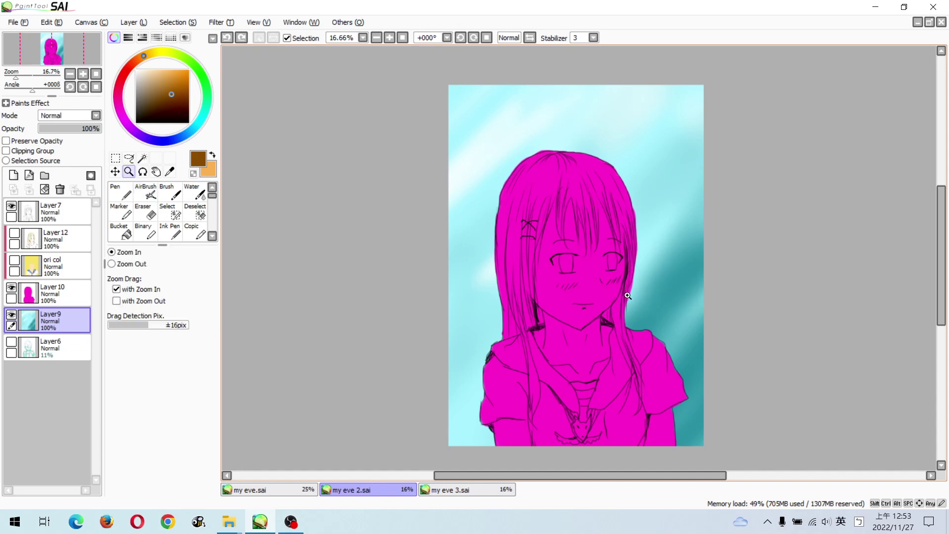
pyautogui.click(618, 304)
pyautogui.keyDown('ctrl'); pyautogui.keyDown('alt'); pyautogui.click(616, 315); pyautogui.keyUp('alt'); pyautogui.keyUp('ctrl')
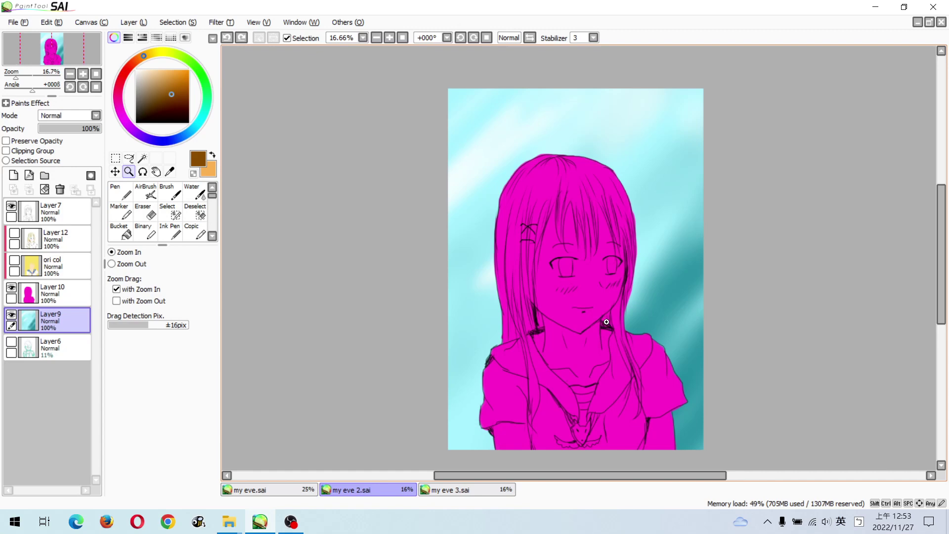
pyautogui.click(59, 294)
pyautogui.press('c')
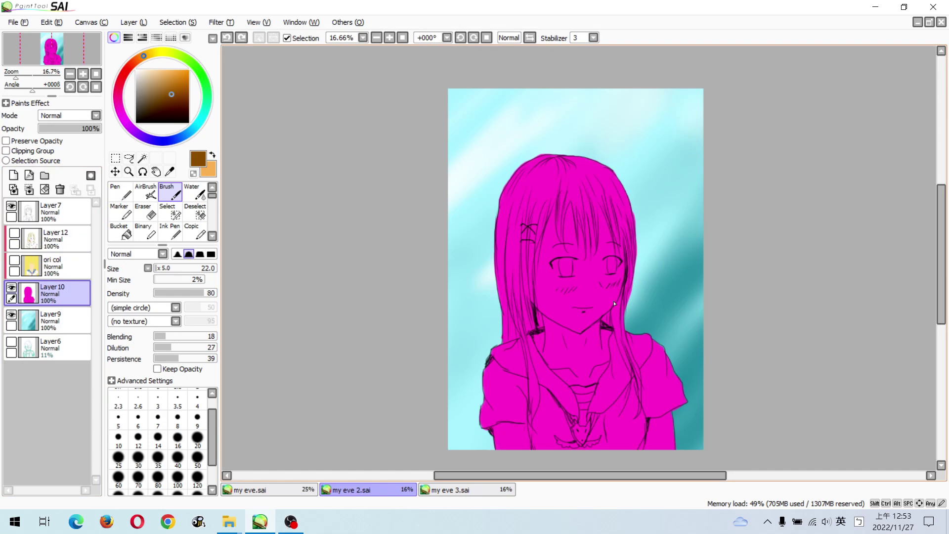
pyautogui.click(574, 264)
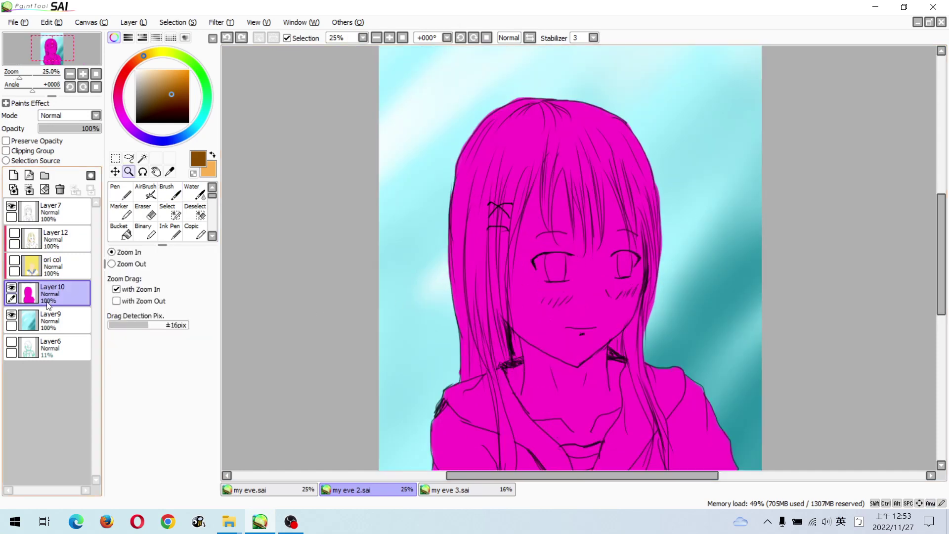
pyautogui.click(11, 288)
pyautogui.click(10, 288)
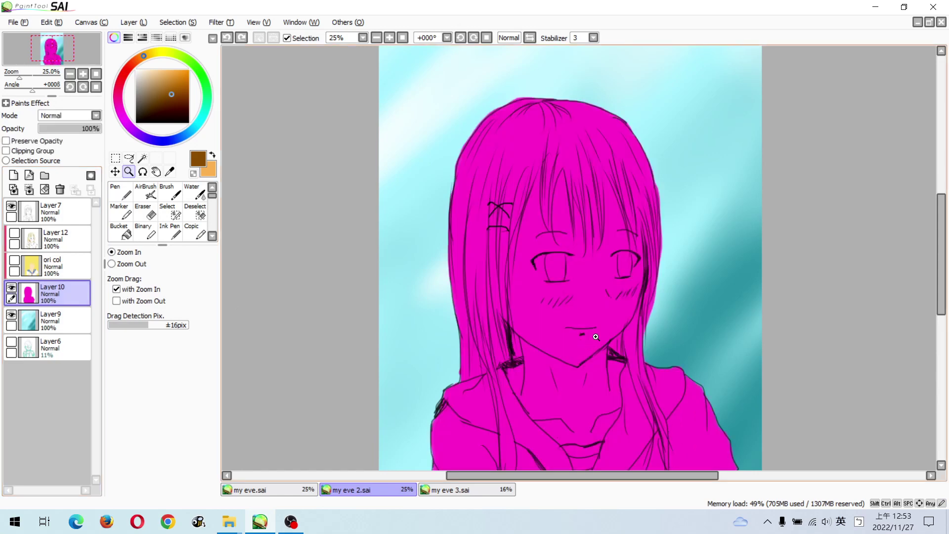
# Show the clipped ori col layer above the magenta silhouette and select it.
pyautogui.moveTo(621, 339); pyautogui.dragTo(595, 288)
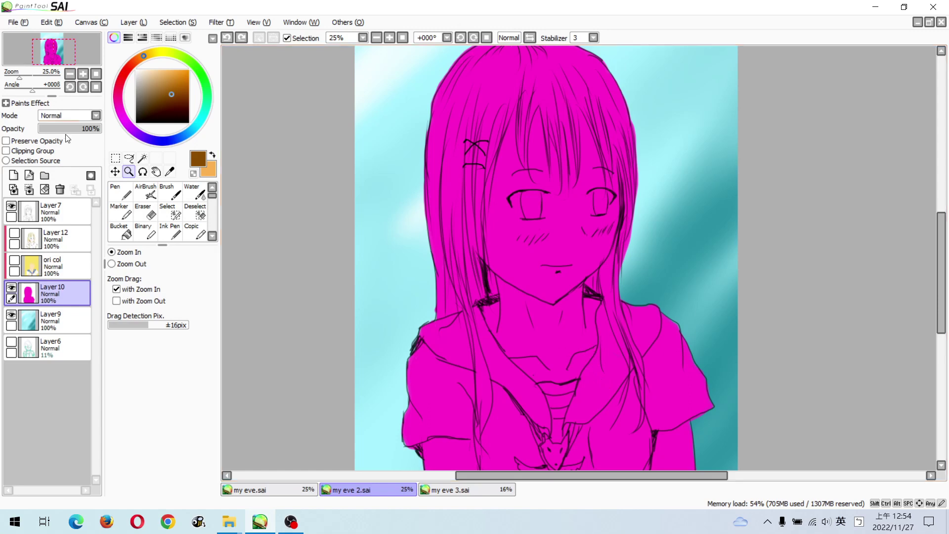
pyautogui.click(14, 261)
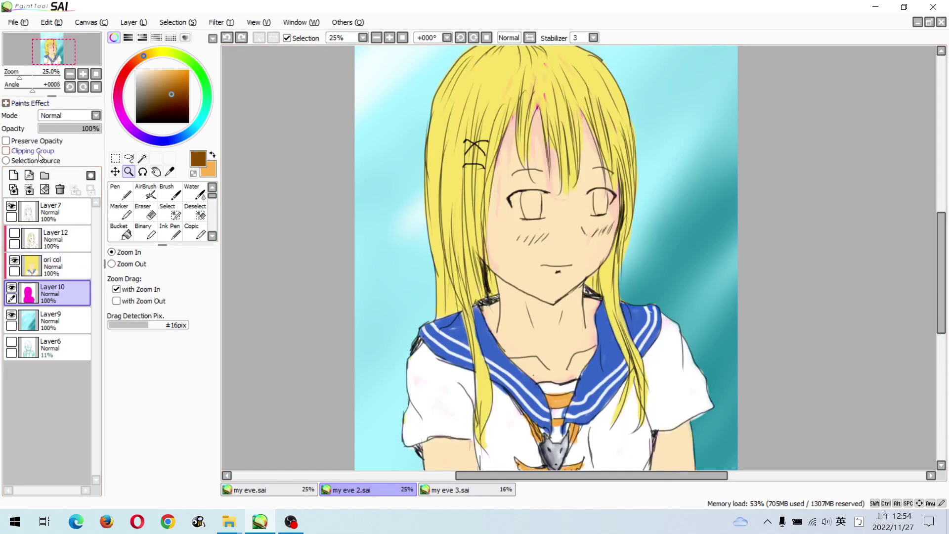
pyautogui.click(73, 269)
pyautogui.click(32, 151)
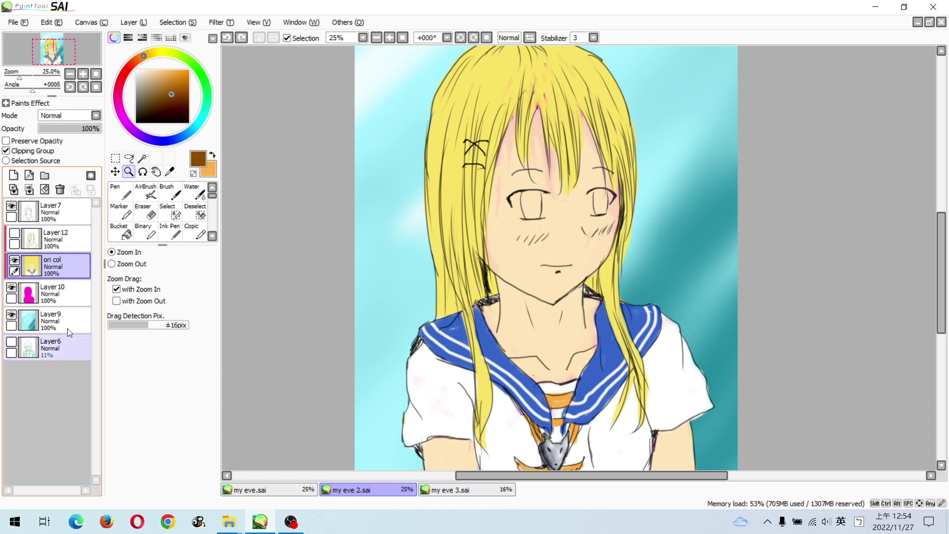
# Try an AirBrush stroke along the character's jaw on the clipped ori col layer.
pyautogui.click(56, 287)
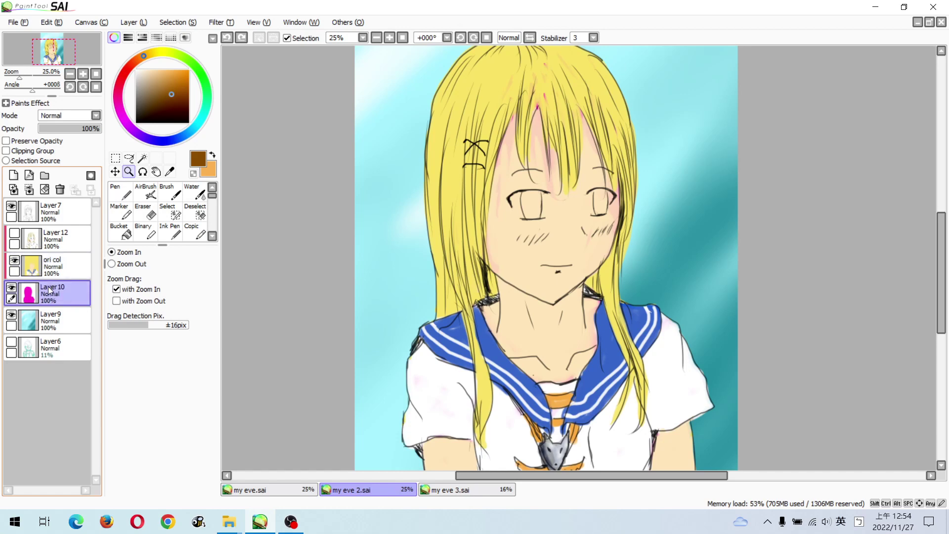
pyautogui.click(47, 267)
pyautogui.press('v')
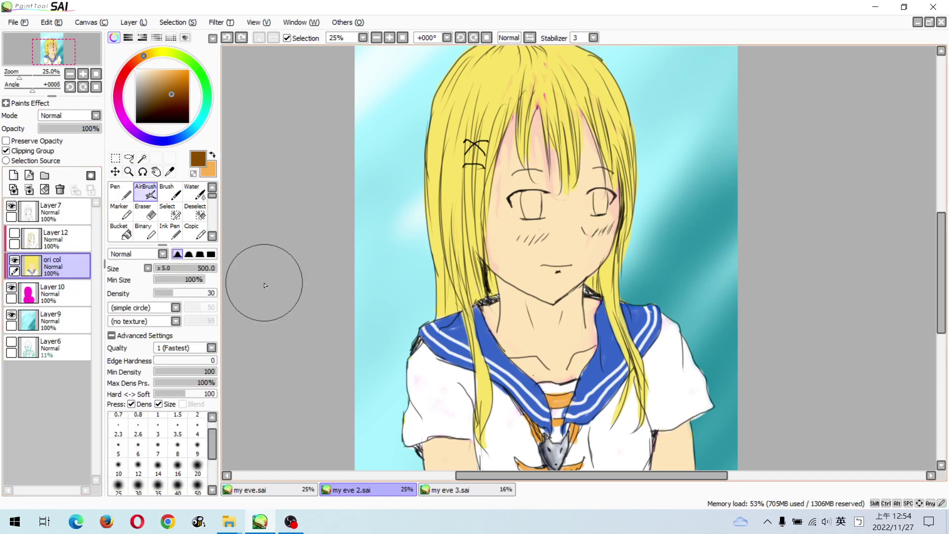
pyautogui.moveTo(497, 269)
pyautogui.mouseDown()
pyautogui.moveTo(435, 208)
pyautogui.moveTo(475, 217)
pyautogui.moveTo(544, 99)
pyautogui.moveTo(514, 126)
pyautogui.moveTo(569, 208)
pyautogui.moveTo(546, 211)
pyautogui.moveTo(508, 265)
pyautogui.moveTo(524, 266)
pyautogui.moveTo(553, 306)
pyautogui.moveTo(533, 346)
pyautogui.moveTo(538, 297)
pyautogui.mouseUp()
pyautogui.hotkey('ctrl', 'z')
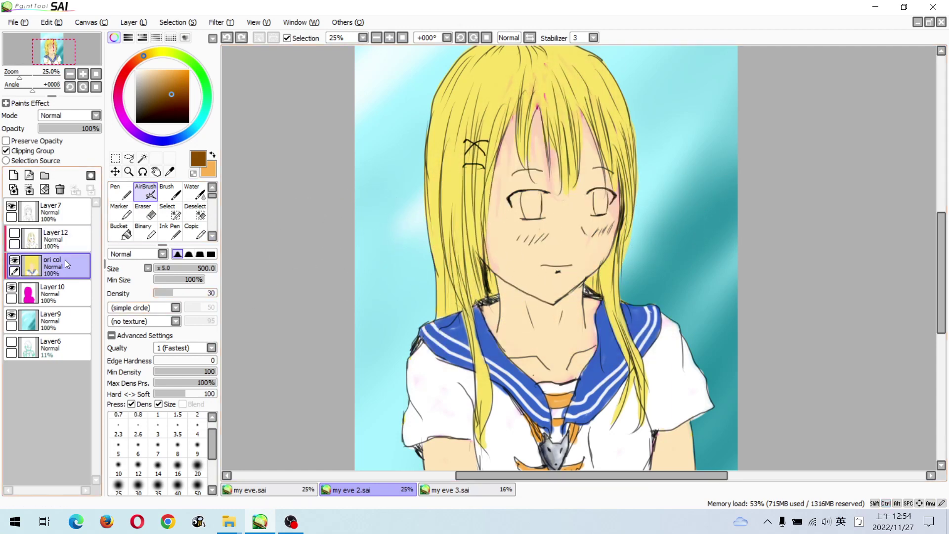
# Rename the magenta silhouette layer, Layer10, to "zone".
pyautogui.click(64, 287)
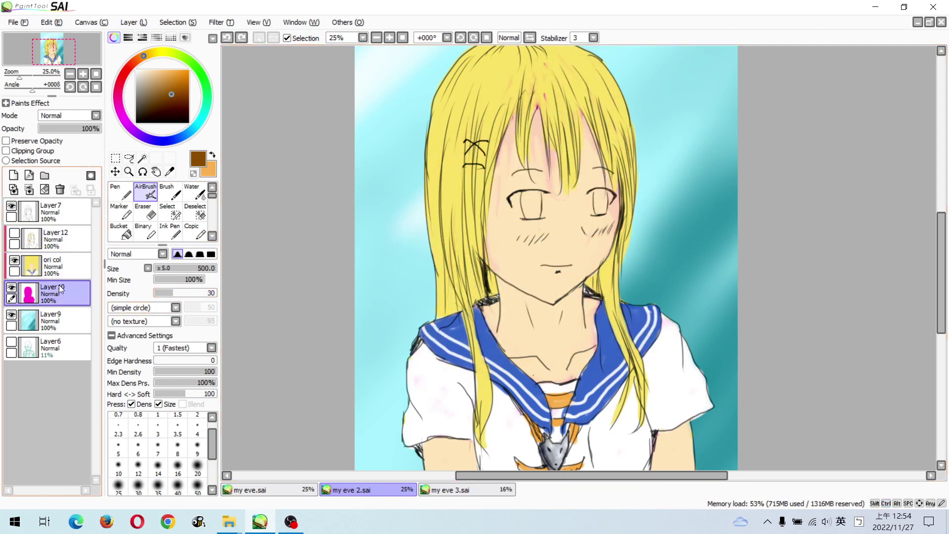
pyautogui.doubleClick(73, 292)
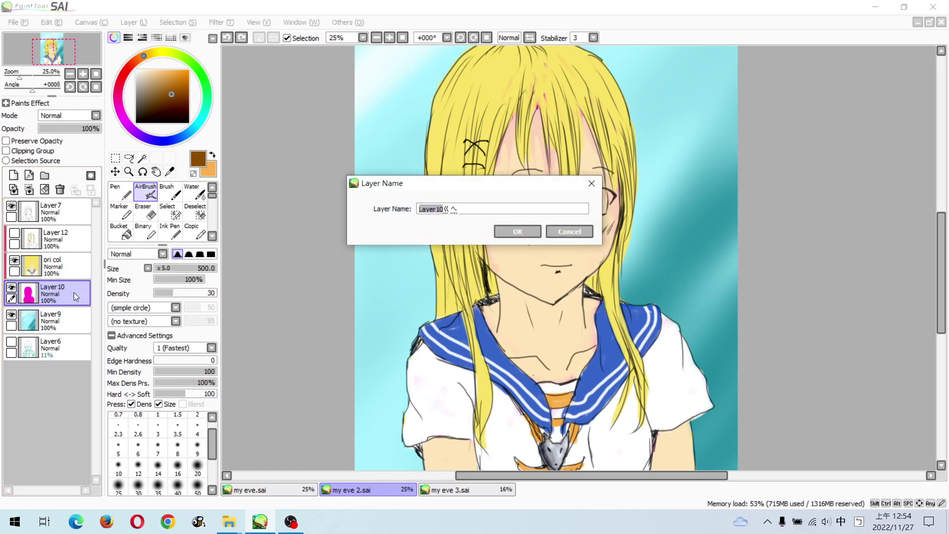
pyautogui.press('shift')
pyautogui.write('zone')
pyautogui.press('shift')
pyautogui.press('Return')
pyautogui.doubleClick(72, 260)
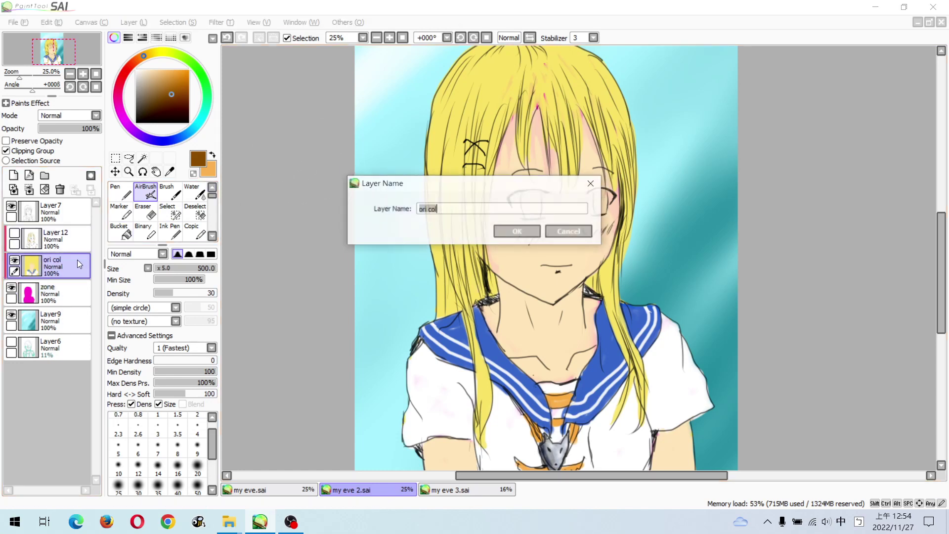
pyautogui.press('shift')
pyautogui.click(573, 232)
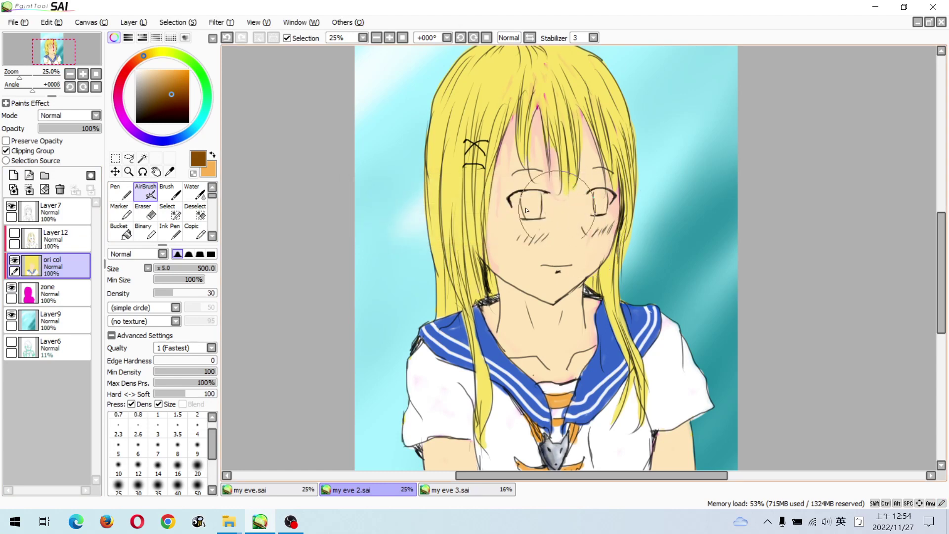
# Try a Magic Wand selection of the face area on the ori col layer and clear the selection.
pyautogui.moveTo(526, 210)
pyautogui.mouseDown()
pyautogui.moveTo(523, 190)
pyautogui.moveTo(534, 205)
pyautogui.moveTo(515, 208)
pyautogui.moveTo(526, 203)
pyautogui.moveTo(559, 238)
pyautogui.moveTo(557, 216)
pyautogui.moveTo(576, 245)
pyautogui.mouseUp()
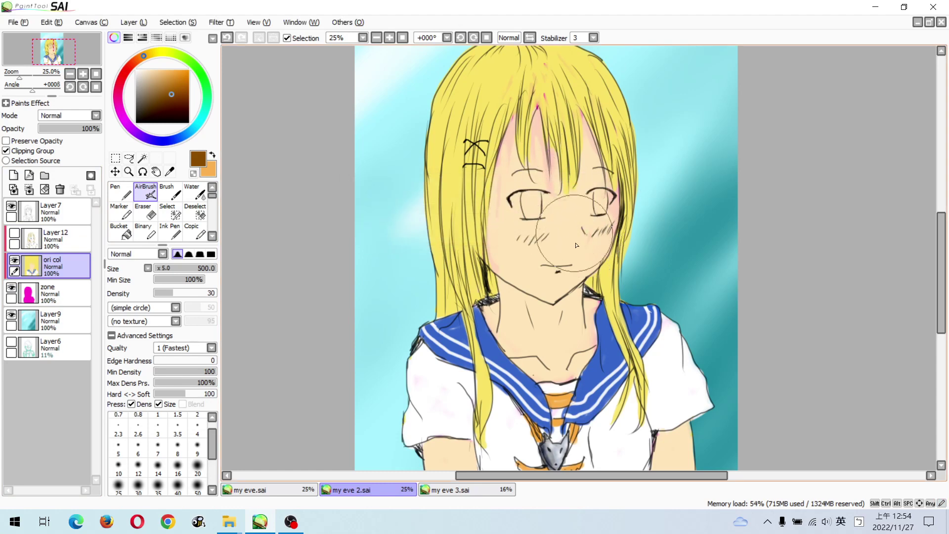
pyautogui.press('n')
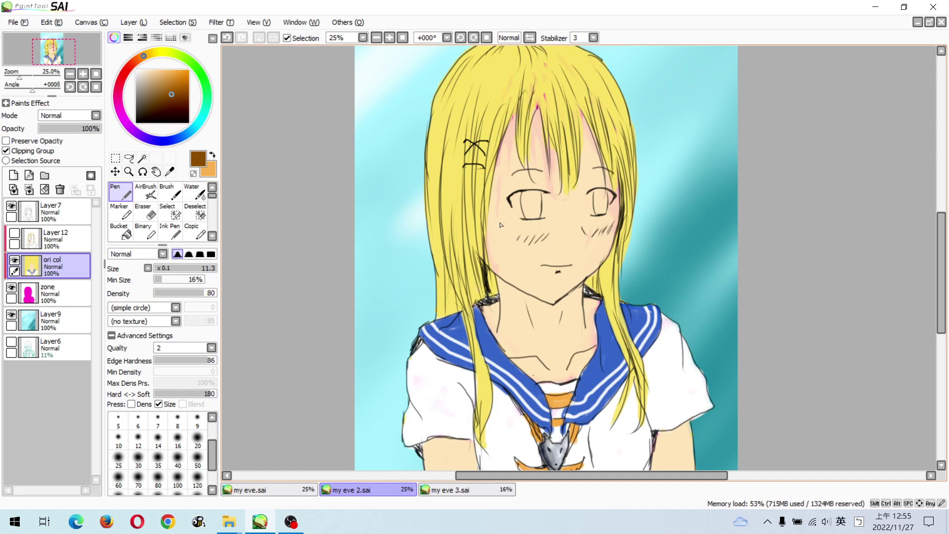
pyautogui.press('w')
pyautogui.click(514, 218)
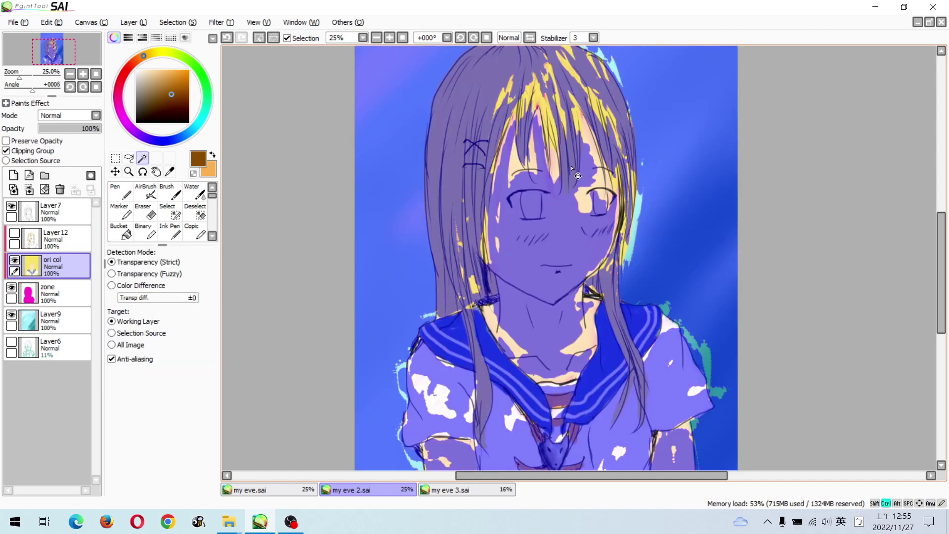
pyautogui.hotkey('ctrl', 'd')
pyautogui.press('b')
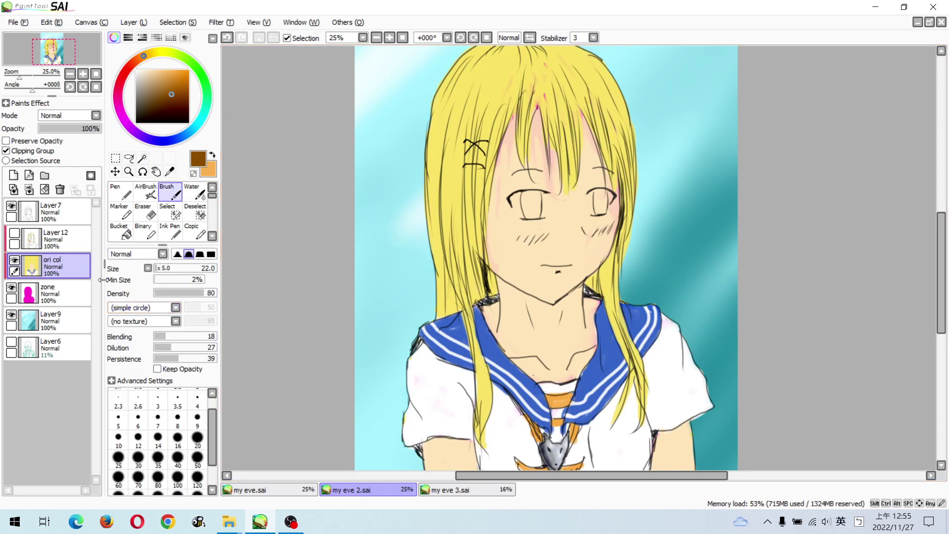
# Select the clipped shading layer, Layer12, and show it over the flat colours.
pyautogui.click(54, 238)
pyautogui.click(13, 232)
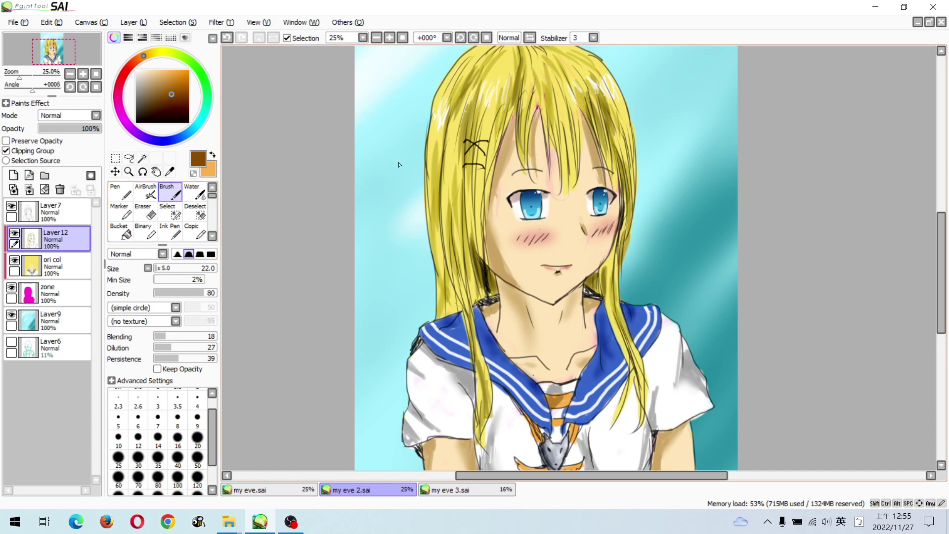
pyautogui.hotkey('ctrl', 'space')
pyautogui.click(515, 92)
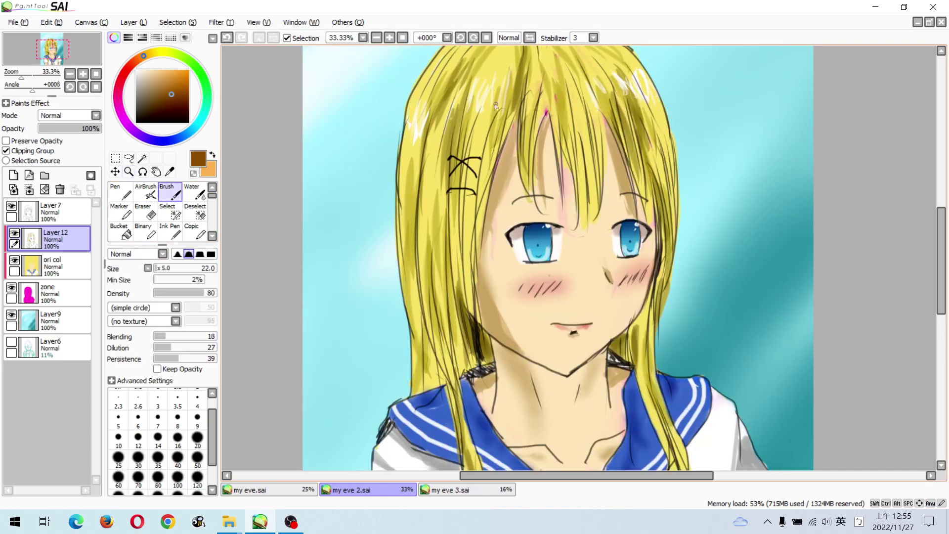
pyautogui.moveTo(499, 103); pyautogui.dragTo(467, 162)
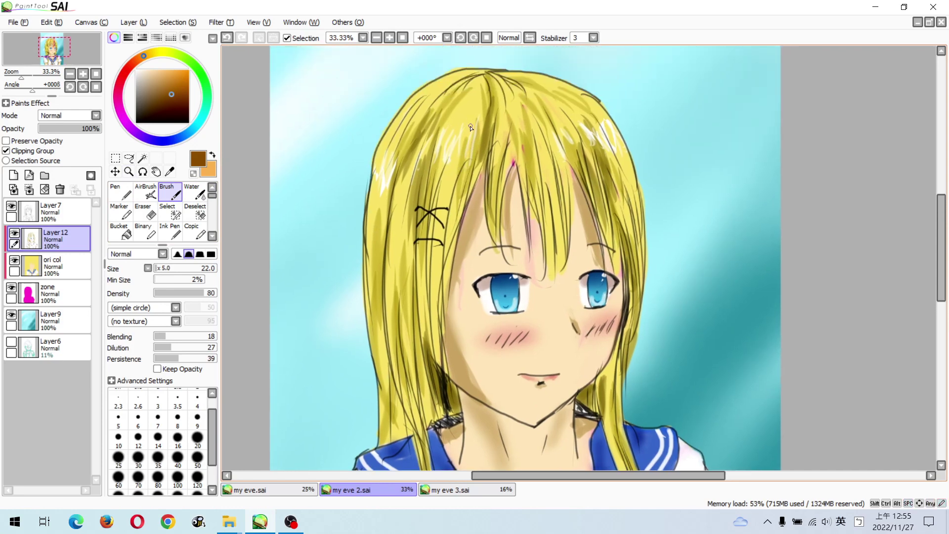
# Sample the light and dark yellow tones of the hair around the crown and fringe.
pyautogui.keyDown('alt'); pyautogui.click(465, 118); pyautogui.keyUp('alt')
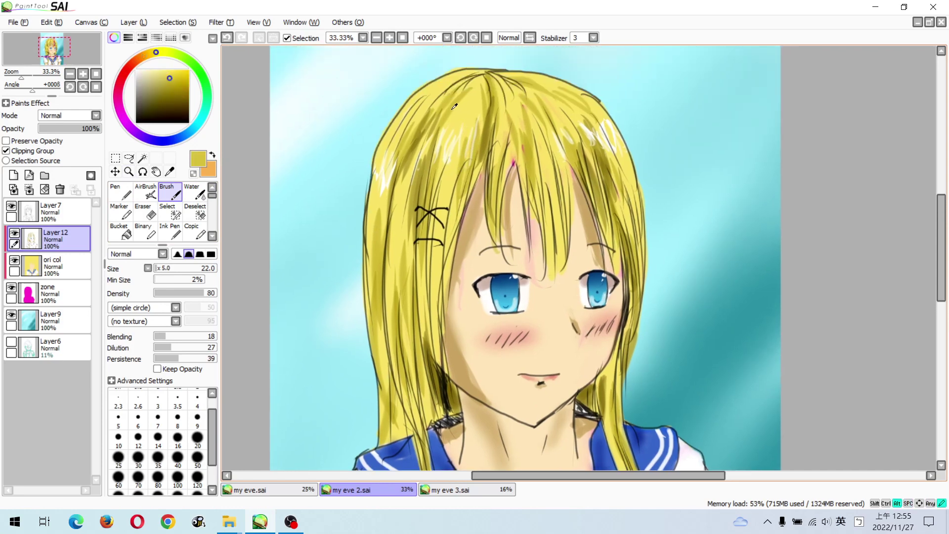
pyautogui.keyDown('alt'); pyautogui.click(494, 118); pyautogui.keyUp('alt')
pyautogui.keyDown('alt'); pyautogui.click(468, 114); pyautogui.keyUp('alt')
pyautogui.keyDown('alt'); pyautogui.click(458, 100); pyautogui.keyUp('alt')
pyautogui.keyDown('alt'); pyautogui.click(451, 146); pyautogui.keyUp('alt')
pyautogui.keyDown('alt'); pyautogui.click(465, 110); pyautogui.keyUp('alt')
pyautogui.keyDown('alt'); pyautogui.click(455, 110); pyautogui.keyUp('alt')
pyautogui.keyDown('alt'); pyautogui.click(451, 109); pyautogui.keyUp('alt')
pyautogui.press('alt')
# Select Layer7, try a yellow brush stroke on the background beside the hair, and undo it.
pyautogui.hotkey('ctrl', 'space')
pyautogui.click(510, 297)
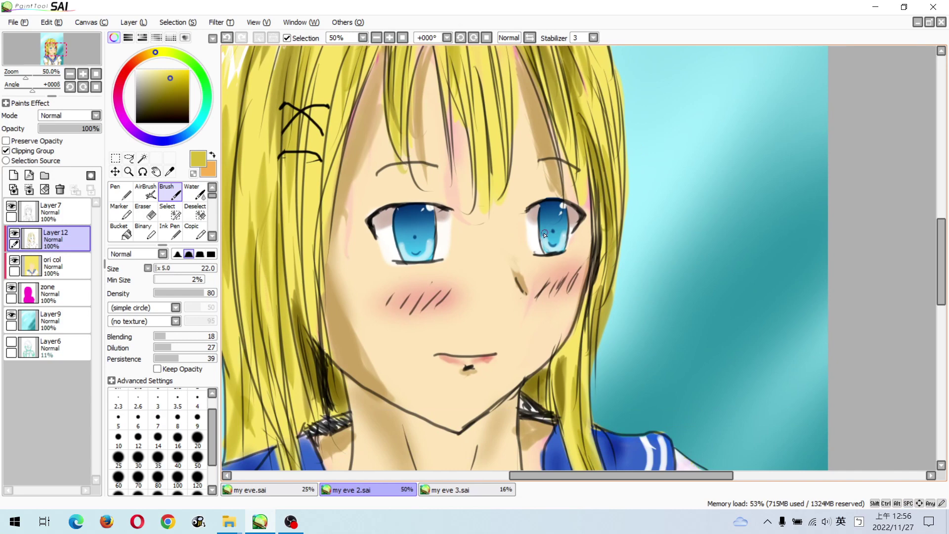
pyautogui.click(77, 206)
pyautogui.moveTo(716, 190)
pyautogui.mouseDown()
pyautogui.moveTo(693, 206)
pyautogui.moveTo(676, 223)
pyautogui.mouseUp()
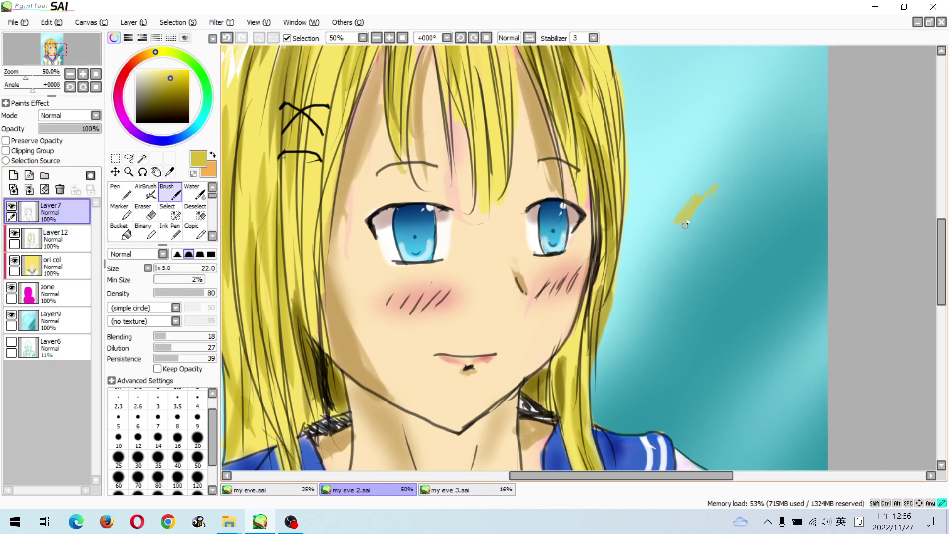
pyautogui.hotkey('ctrl', 'space')
pyautogui.hotkey('ctrl', 'z')
# Sketch a black sample eye on the background beside the face, with lids, iris sides, a corner highlight and a small inner curve.
pyautogui.keyDown('alt'); pyautogui.click(491, 186); pyautogui.keyUp('alt')
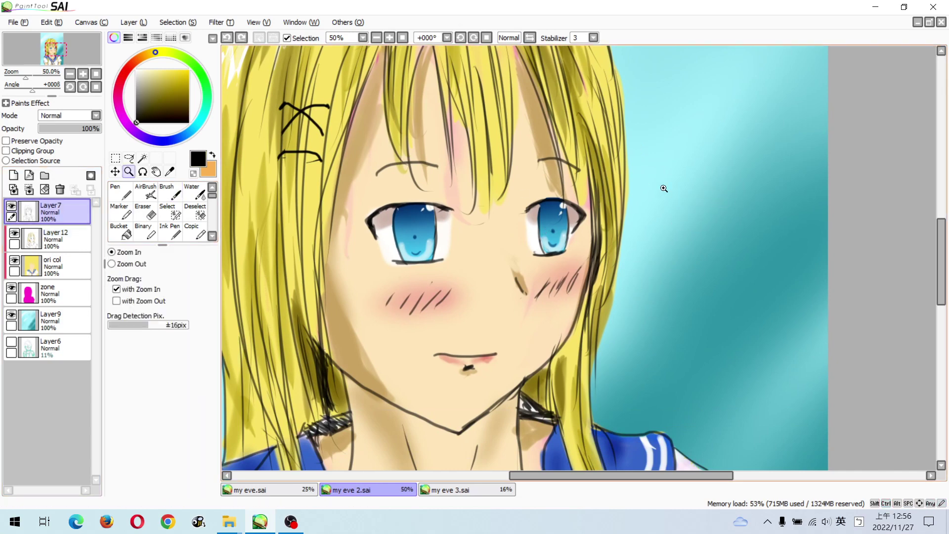
pyautogui.click(666, 189)
pyautogui.keyDown('ctrl'); pyautogui.keyDown('alt'); pyautogui.click(668, 195); pyautogui.keyUp('alt'); pyautogui.keyUp('ctrl')
pyautogui.keyDown('ctrl'); pyautogui.keyDown('alt'); pyautogui.click(678, 195); pyautogui.keyUp('alt'); pyautogui.keyUp('ctrl')
pyautogui.moveTo(665, 199)
pyautogui.mouseDown()
pyautogui.moveTo(706, 194)
pyautogui.moveTo(729, 207)
pyautogui.moveTo(688, 223)
pyautogui.mouseUp()
pyautogui.moveTo(717, 196); pyautogui.dragTo(712, 226)
pyautogui.moveTo(687, 230); pyautogui.dragTo(706, 231)
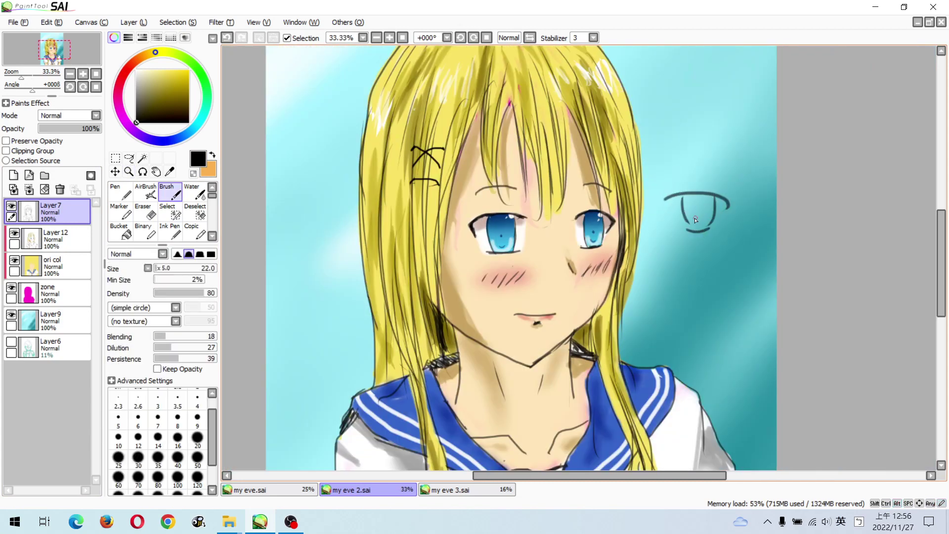
pyautogui.moveTo(694, 215); pyautogui.dragTo(719, 205)
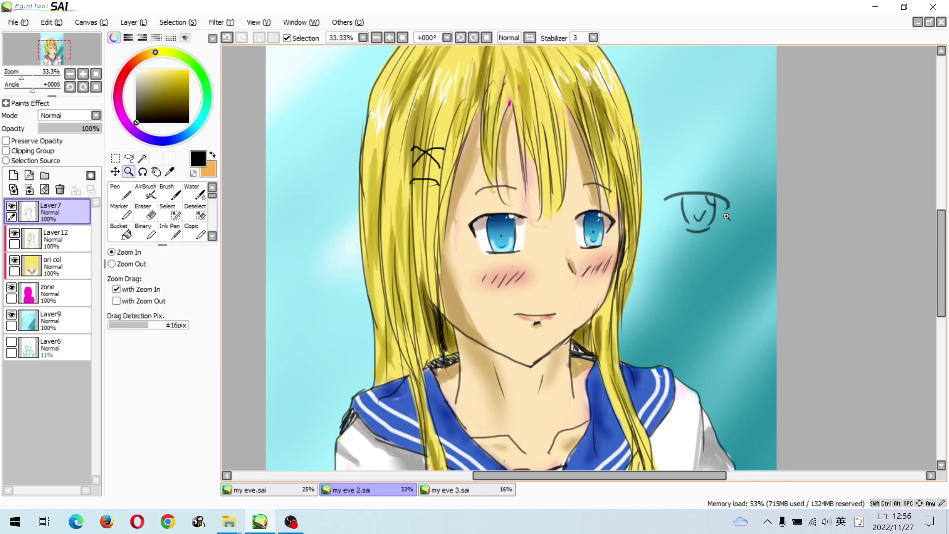
# Add a pupil, lower-iris shading and a hatched highlight to the sample eye, and handwrite the note "white" beside it.
pyautogui.keyDown('ctrl'); pyautogui.click(711, 205); pyautogui.keyUp('ctrl')
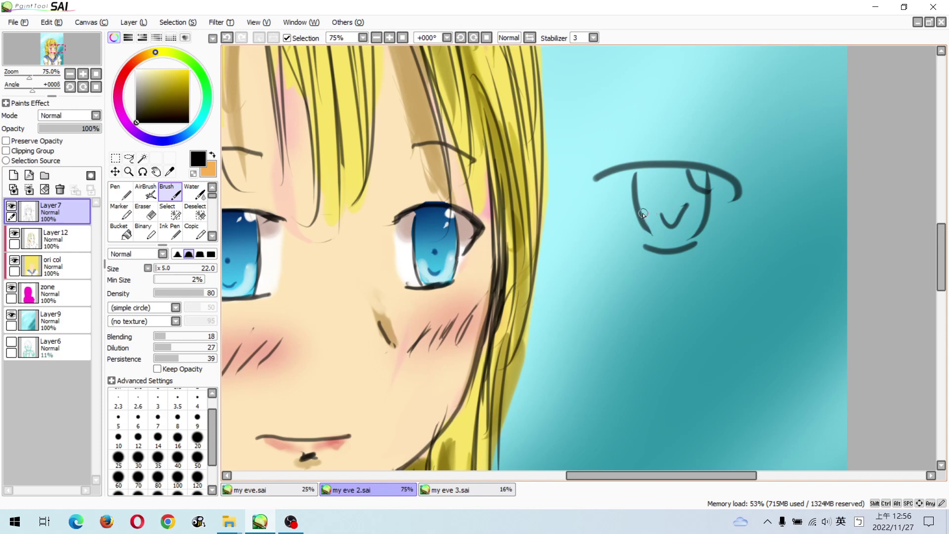
pyautogui.moveTo(655, 176); pyautogui.dragTo(737, 162)
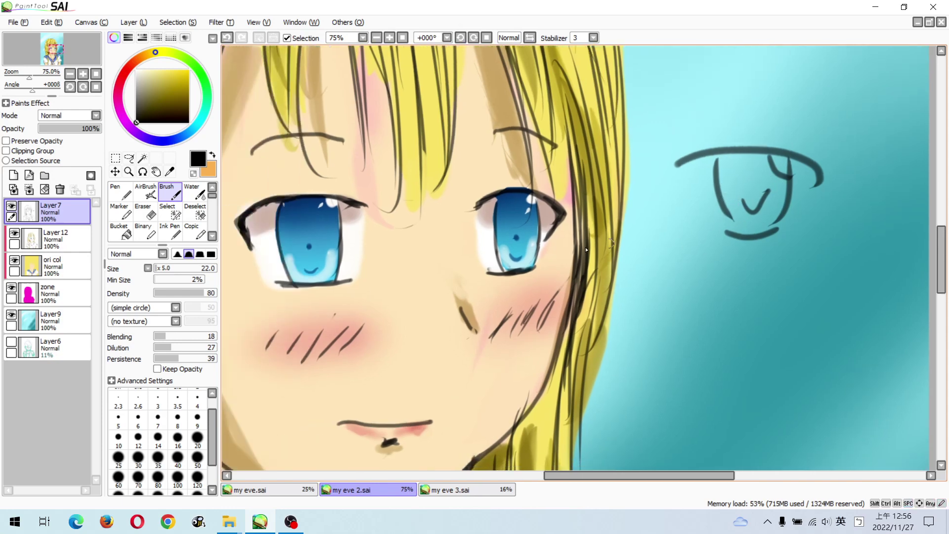
pyautogui.press('n')
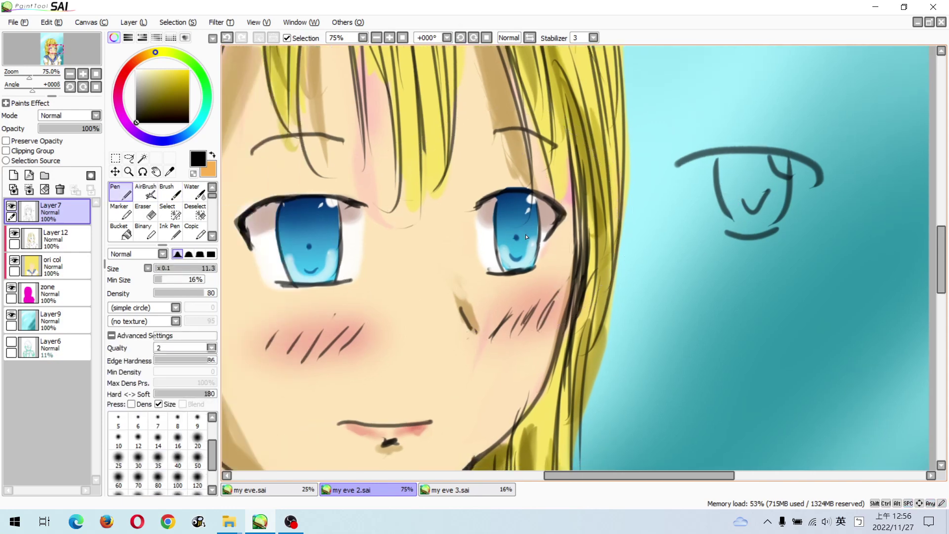
pyautogui.press('b')
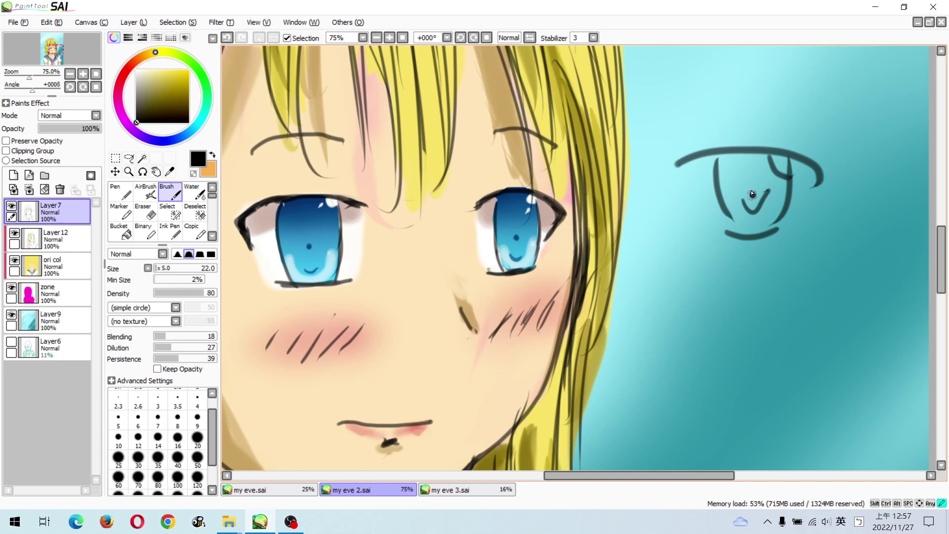
pyautogui.hotkey('ctrl', 'z')
pyautogui.hotkey('ctrl', 'y')
pyautogui.moveTo(735, 195)
pyautogui.mouseDown()
pyautogui.moveTo(738, 219)
pyautogui.moveTo(752, 221)
pyautogui.moveTo(780, 190)
pyautogui.mouseUp()
pyautogui.moveTo(805, 229)
pyautogui.mouseDown()
pyautogui.moveTo(837, 245)
pyautogui.moveTo(864, 232)
pyautogui.moveTo(885, 237)
pyautogui.moveTo(897, 265)
pyautogui.mouseUp()
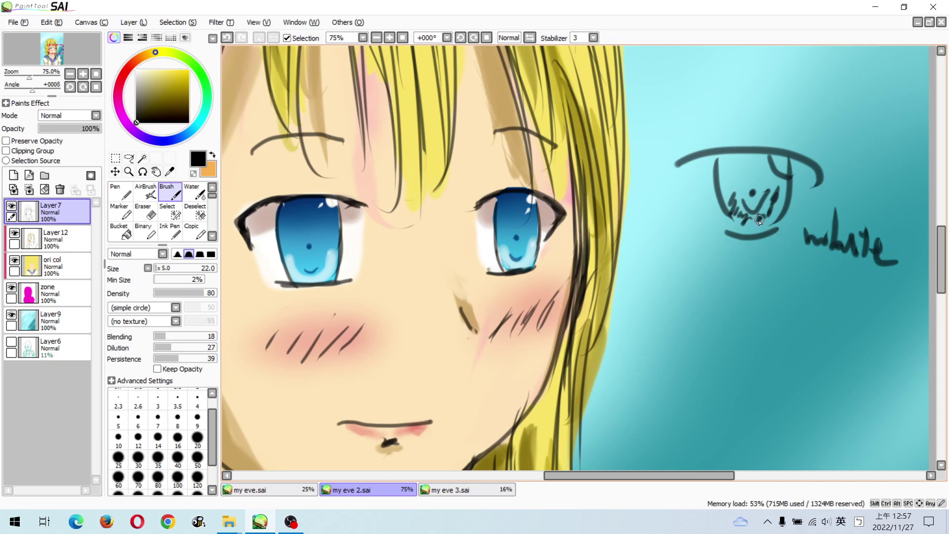
pyautogui.moveTo(774, 159)
pyautogui.mouseDown()
pyautogui.moveTo(790, 157)
pyautogui.moveTo(790, 127)
pyautogui.moveTo(808, 120)
pyautogui.mouseUp()
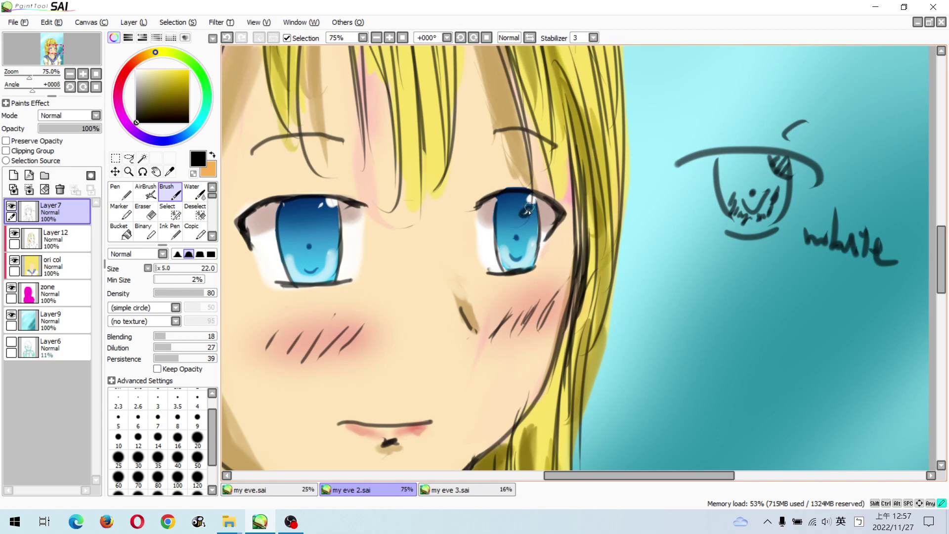
# Undo the stray mark on the character's eye and draw short shading strokes in the upper iris of the sample eye.
pyautogui.hotkey('ctrl', 'z')
pyautogui.moveTo(756, 156)
pyautogui.mouseDown()
pyautogui.moveTo(766, 193)
pyautogui.moveTo(754, 174)
pyautogui.mouseUp()
pyautogui.hotkey('ctrl', 'z')
pyautogui.hotkey('ctrl', 'z')
pyautogui.moveTo(758, 157); pyautogui.dragTo(754, 174)
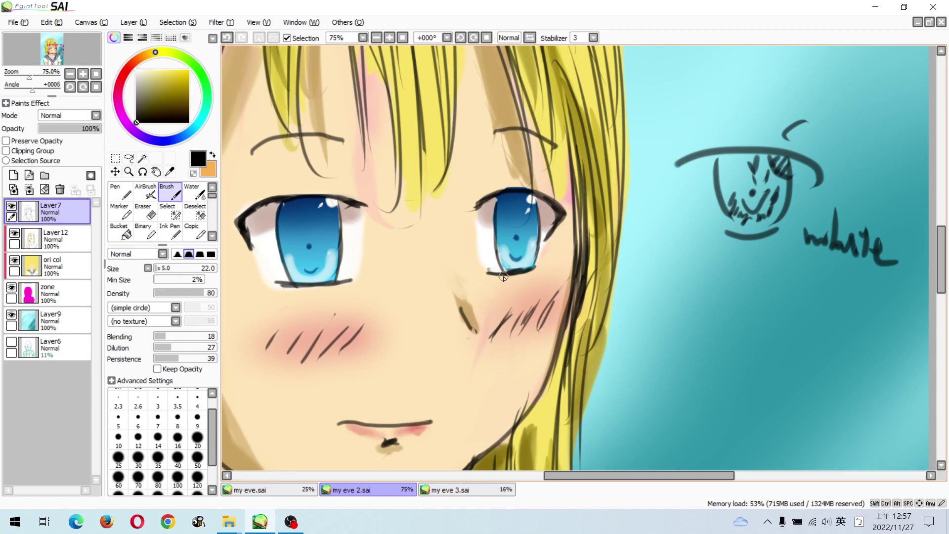
# Examine the shading of the nose, blush and mouth, and the colouring of the neck and sailor uniform.
pyautogui.moveTo(502, 280)
pyautogui.mouseDown()
pyautogui.moveTo(465, 301)
pyautogui.moveTo(495, 300)
pyautogui.moveTo(429, 281)
pyautogui.moveTo(413, 300)
pyautogui.moveTo(465, 306)
pyautogui.mouseUp()
pyautogui.press('v')
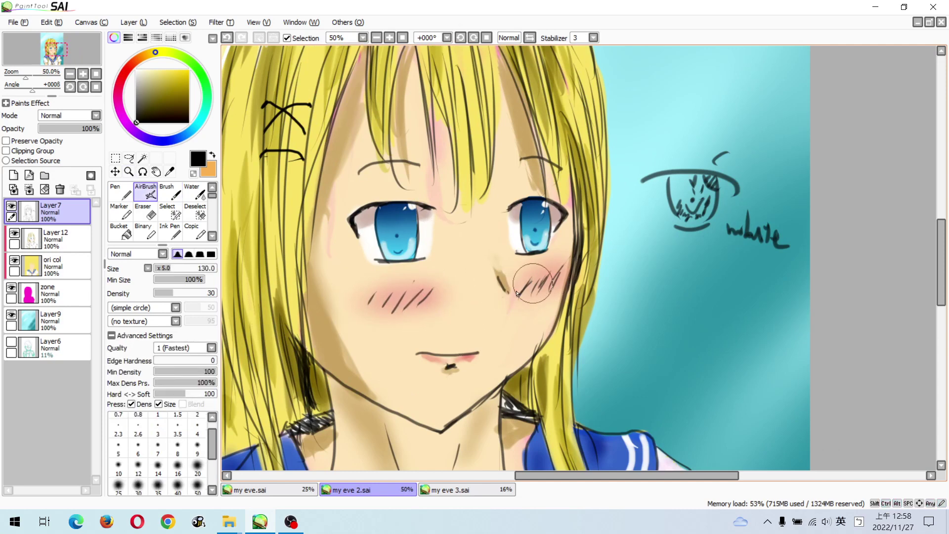
pyautogui.hotkey('ctrl', 'alt', 'space')
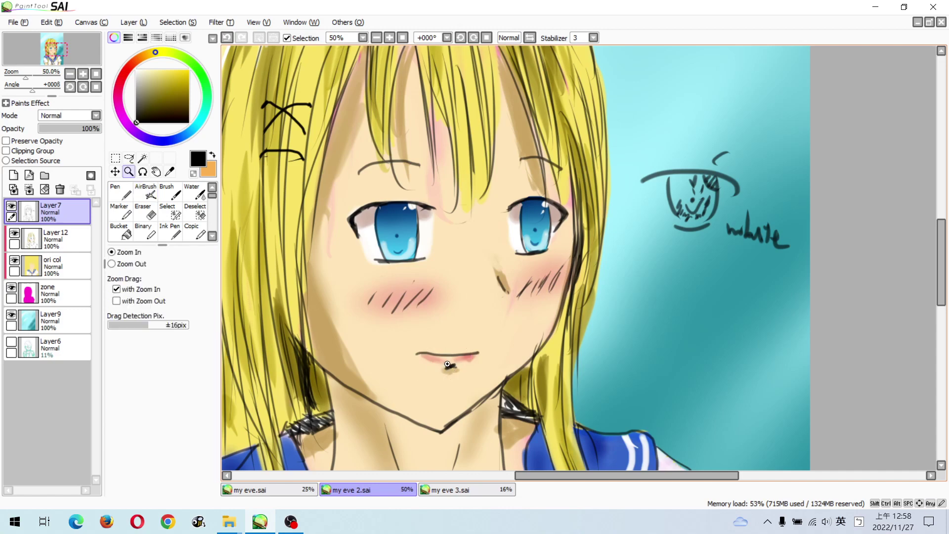
pyautogui.click(444, 346)
pyautogui.click(468, 314)
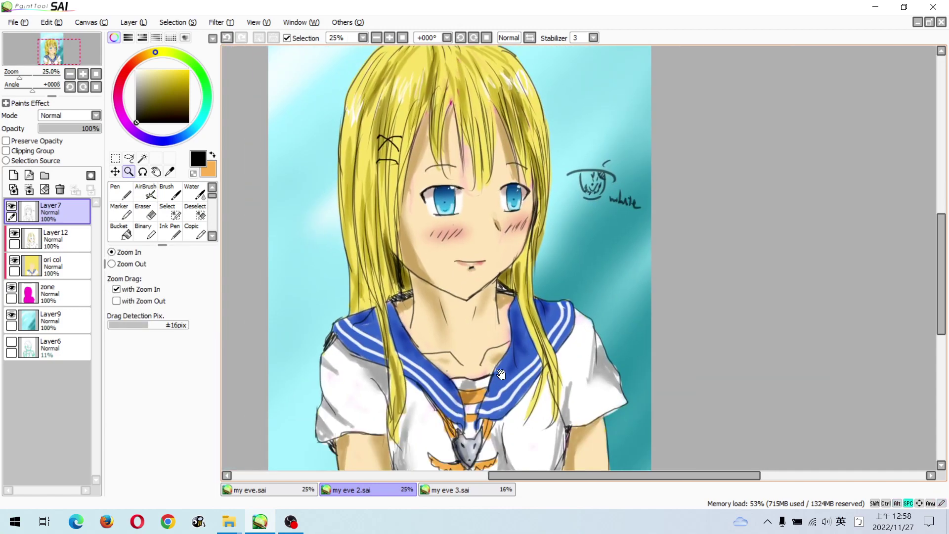
pyautogui.click(468, 314)
pyautogui.click(456, 309)
pyautogui.click(455, 309)
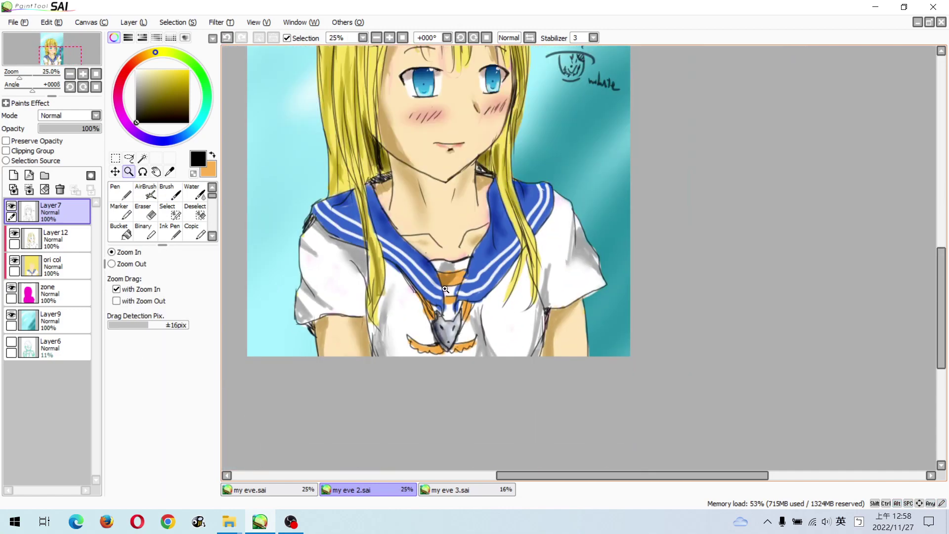
# Sample the white base colour and the grey shadow colour of the shirt sleeve.
pyautogui.press('b')
pyautogui.keyDown('alt'); pyautogui.click(336, 275); pyautogui.keyUp('alt')
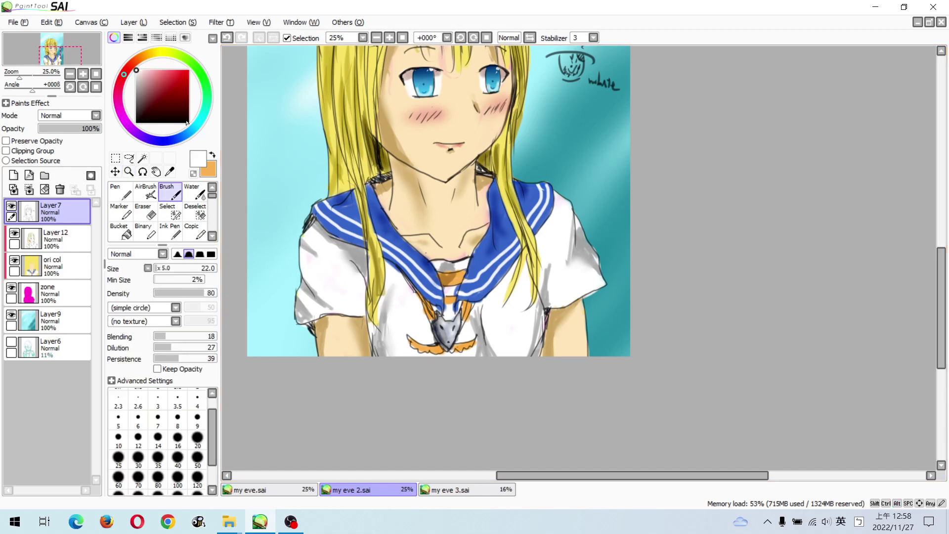
pyautogui.keyDown('alt'); pyautogui.click(346, 280); pyautogui.keyUp('alt')
pyautogui.scroll(1, 354, 285)
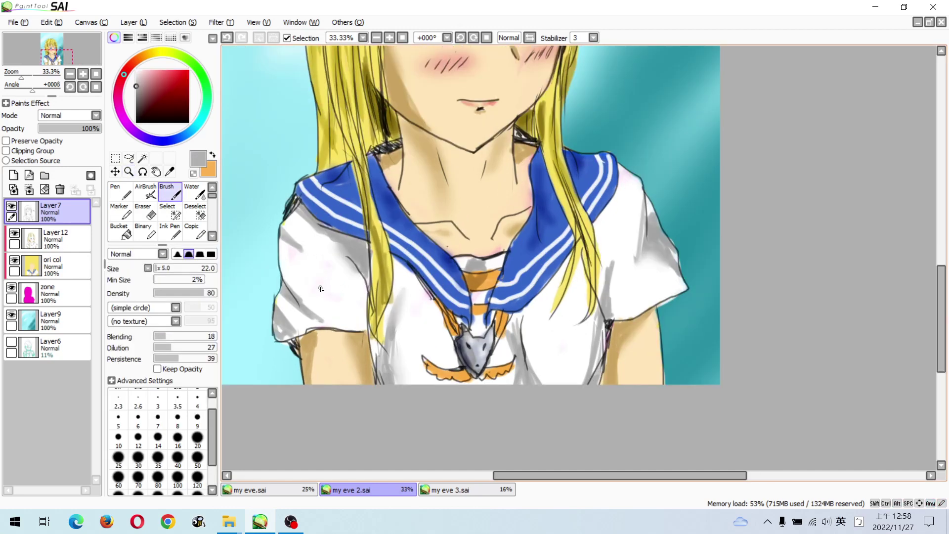
pyautogui.scroll(2, 613, 159)
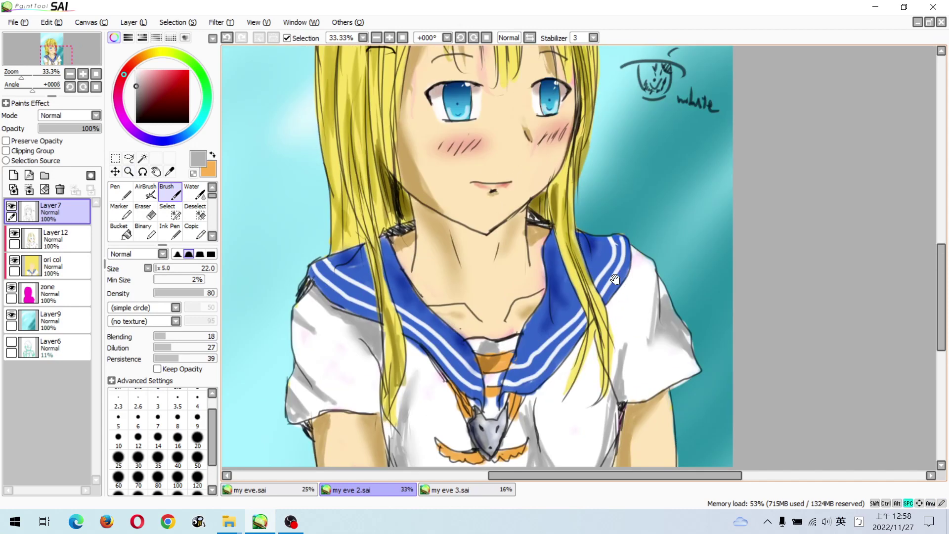
# Draw a black arrow with the Brush on the background beside the face, pointing diagonally down to the right.
pyautogui.press('n')
pyautogui.scroll(1, 605, 197)
pyautogui.scroll(1, 605, 197)
pyautogui.press('b')
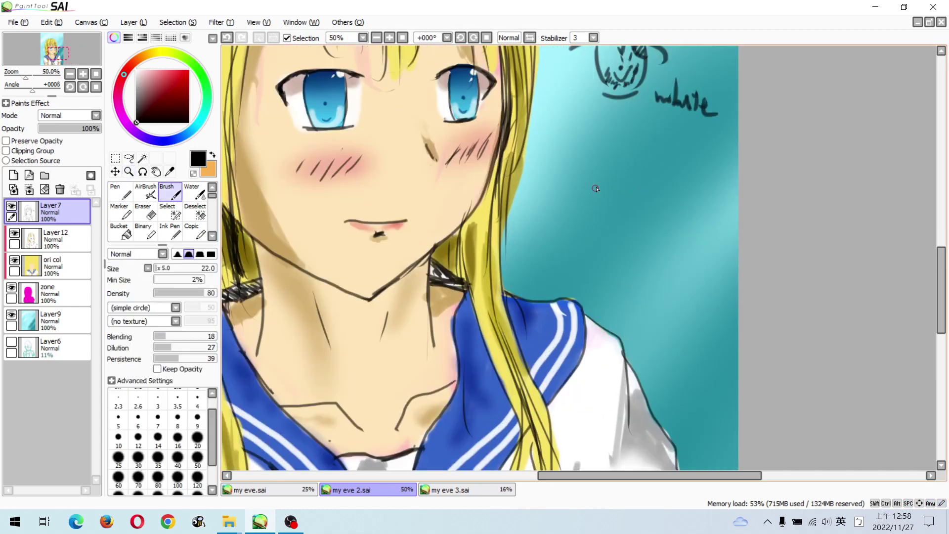
pyautogui.moveTo(599, 188)
pyautogui.mouseDown()
pyautogui.moveTo(631, 209)
pyautogui.moveTo(624, 217)
pyautogui.mouseUp()
# Paint a light tan swatch and a darker orange-brown swatch above the arrow, and pick a deeper brown as the colour.
pyautogui.press('x')
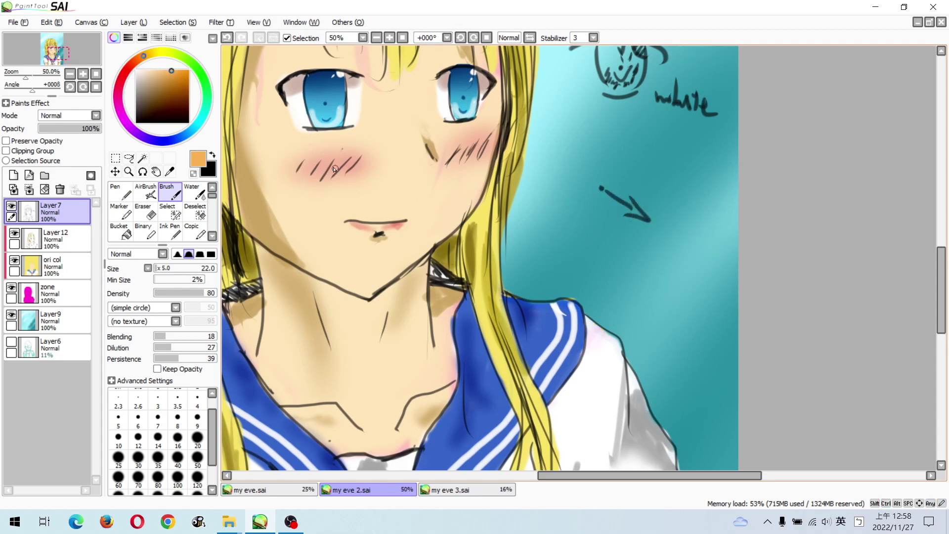
pyautogui.click(161, 75)
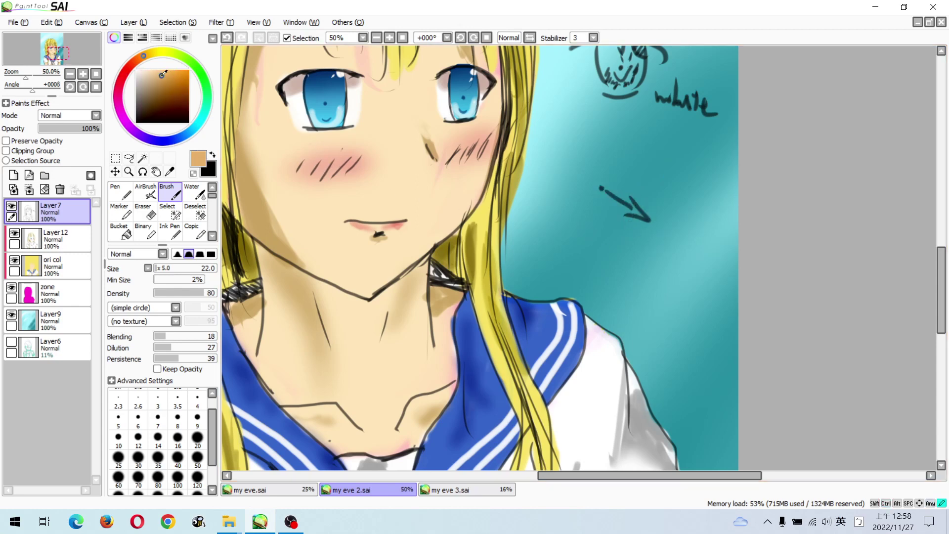
pyautogui.click(623, 153)
pyautogui.moveTo(619, 155)
pyautogui.mouseDown()
pyautogui.moveTo(625, 149)
pyautogui.moveTo(623, 160)
pyautogui.moveTo(664, 190)
pyautogui.moveTo(653, 197)
pyautogui.mouseUp()
pyautogui.click(173, 85)
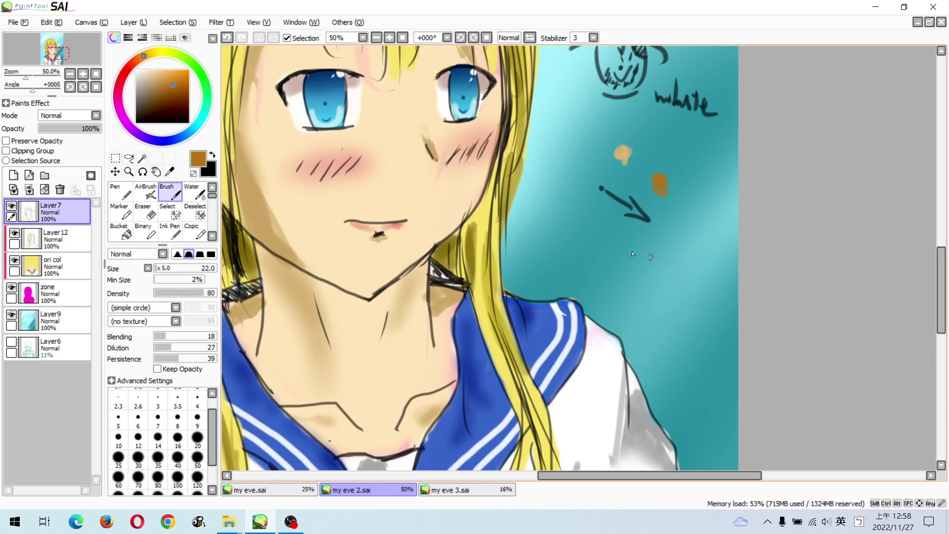
pyautogui.moveTo(173, 78); pyautogui.dragTo(175, 89)
pyautogui.click(170, 89)
# Compare the annotated drawing in my eve 2.sai with the version in my eve 3.sai.
pyautogui.press('z')
pyautogui.scroll(-3, 614, 203)
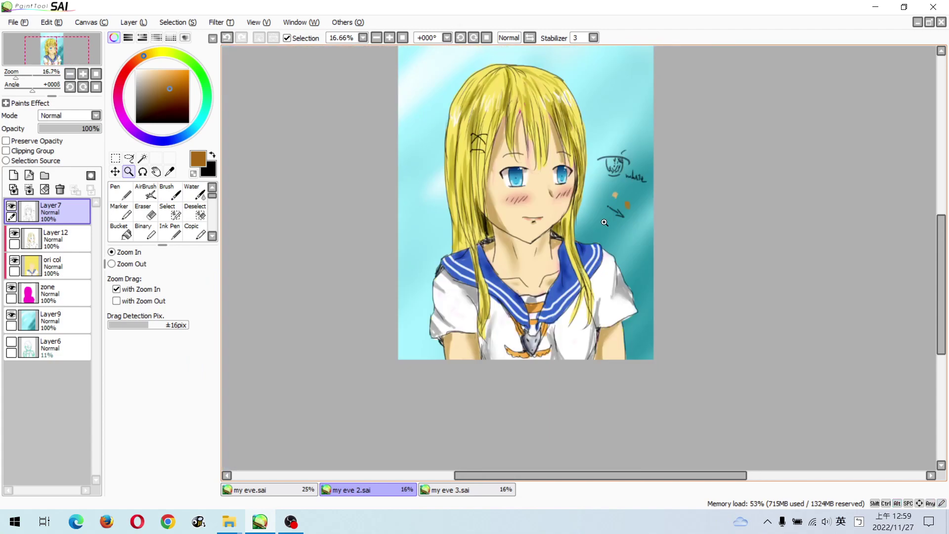
pyautogui.click(558, 185)
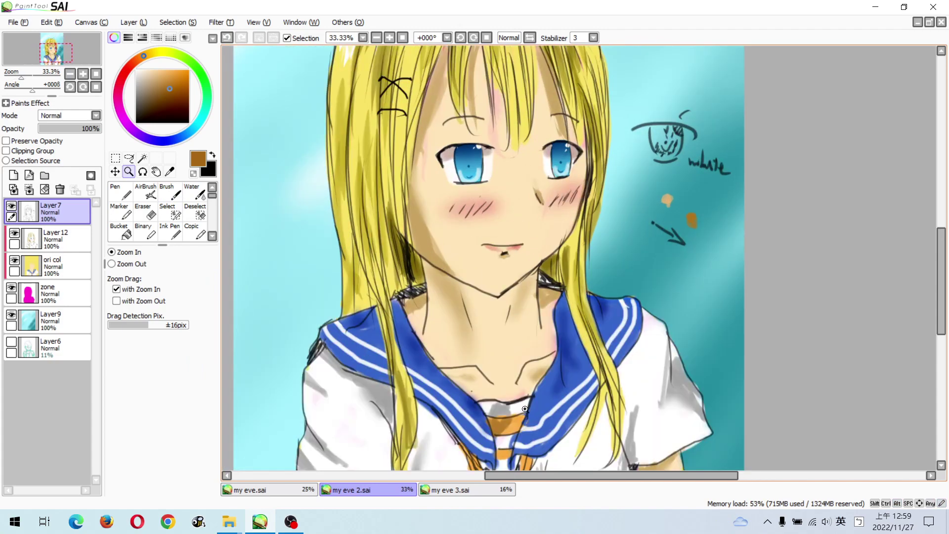
pyautogui.click(497, 490)
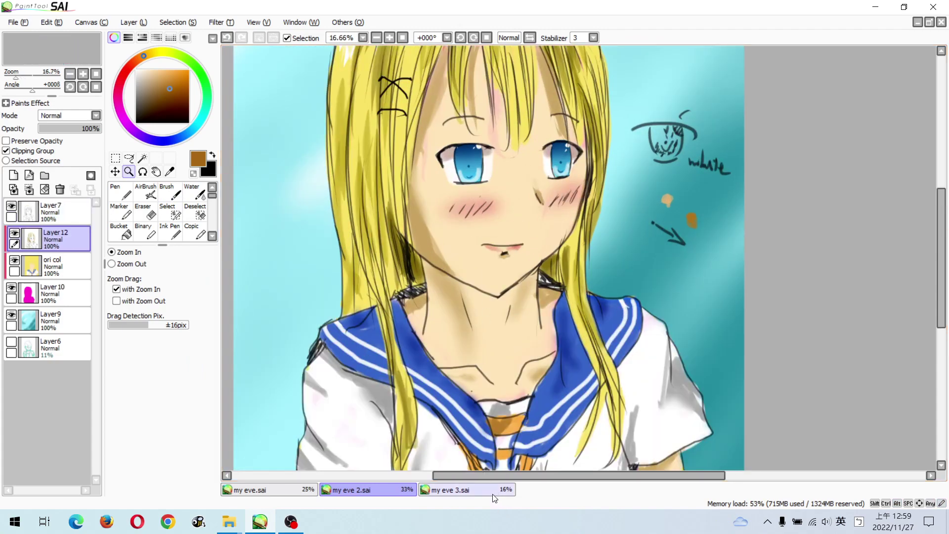
pyautogui.click(385, 491)
pyautogui.click(437, 492)
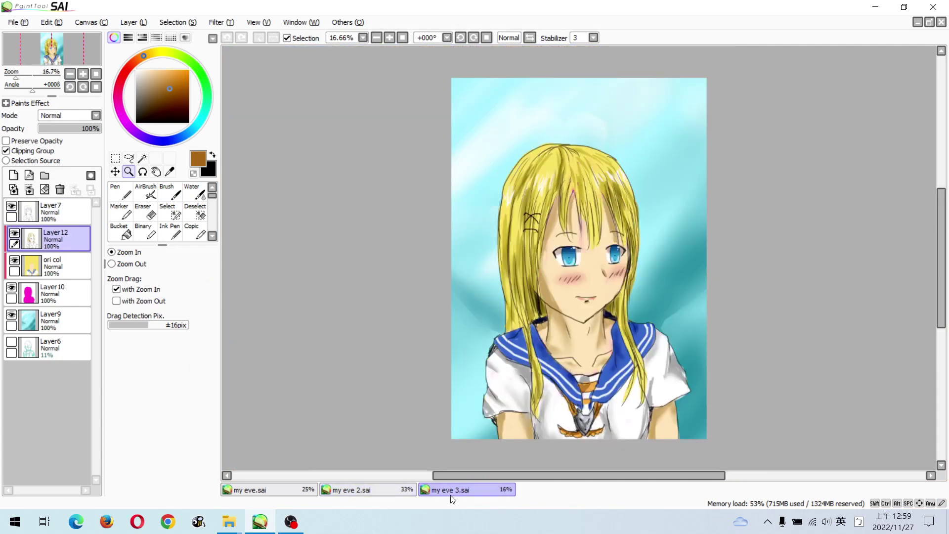
pyautogui.click(382, 489)
pyautogui.click(441, 489)
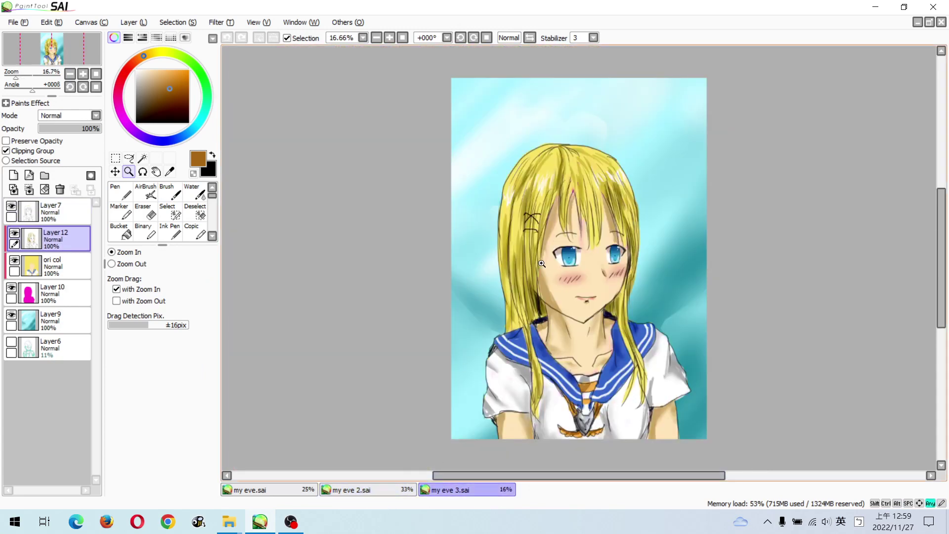
# View the character closer in my eve 3.sai and hide the interface panels around the canvas.
pyautogui.click(590, 205)
pyautogui.moveTo(598, 241); pyautogui.dragTo(595, 198)
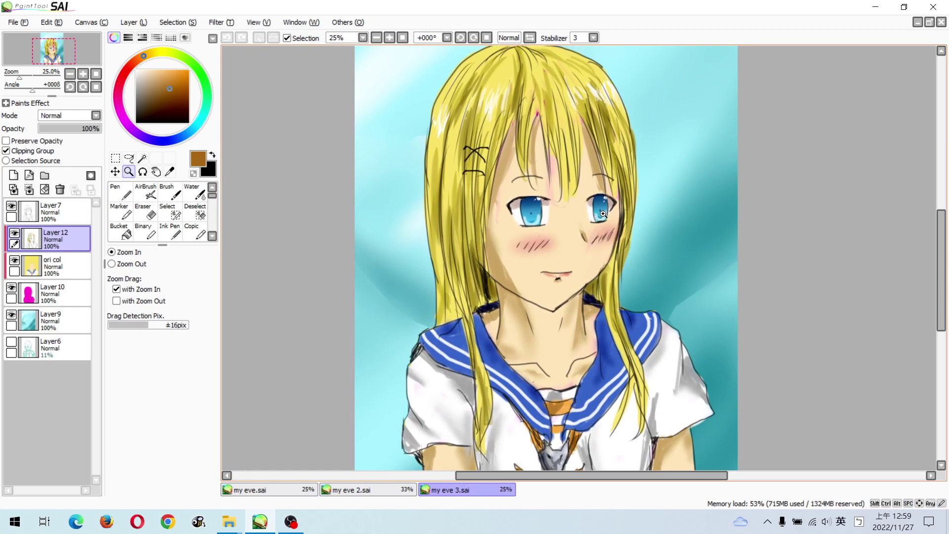
pyautogui.keyDown('alt'); pyautogui.click(615, 225); pyautogui.keyUp('alt')
pyautogui.click(619, 223)
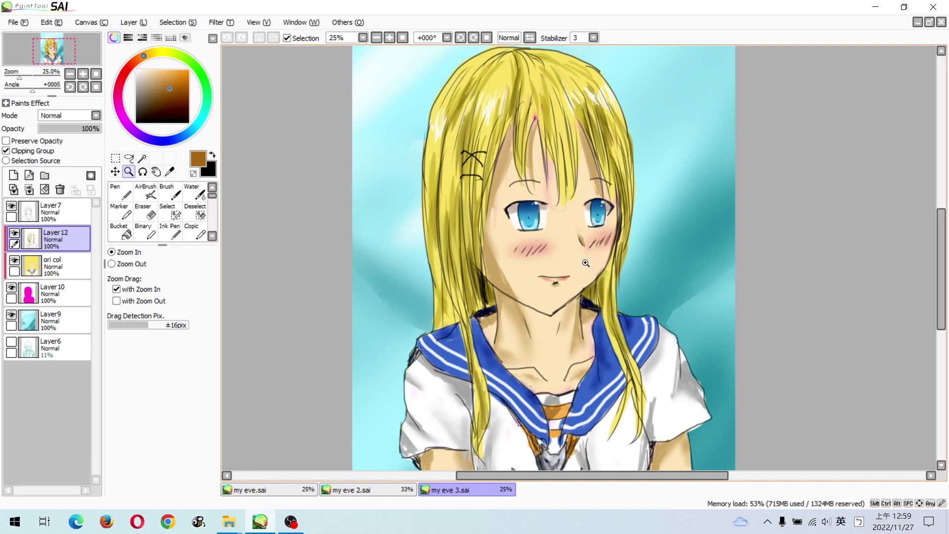
pyautogui.press('Tab')
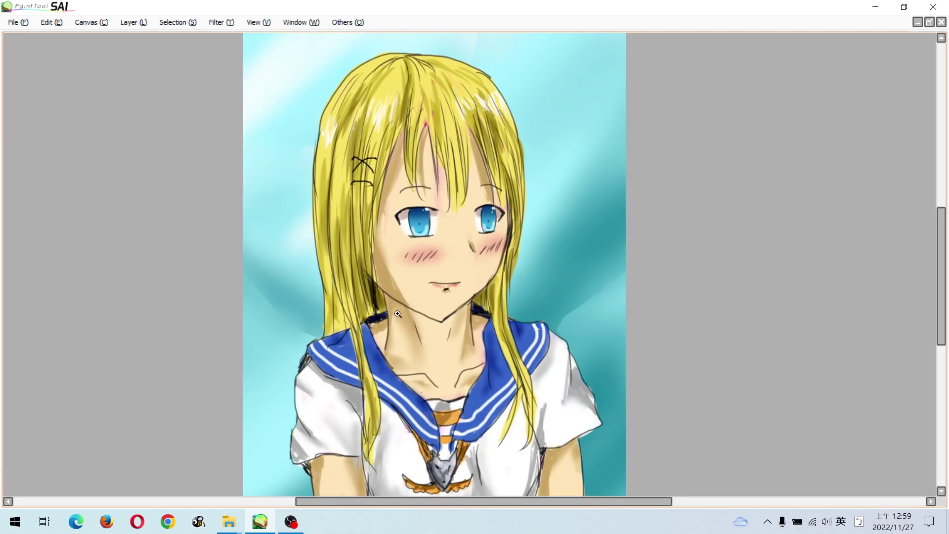